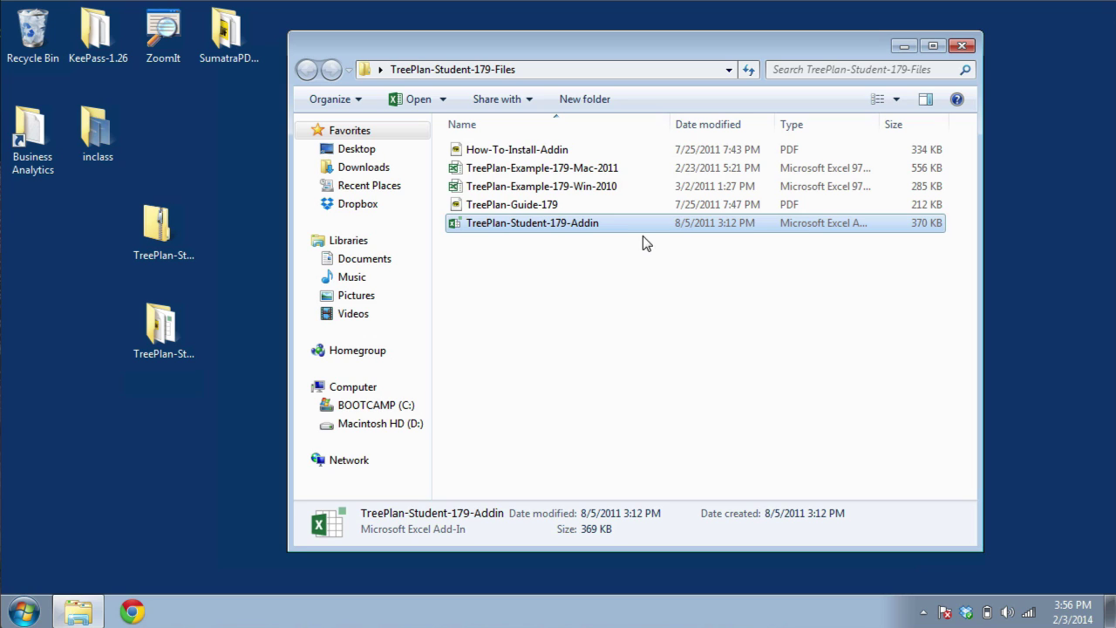
Open TreePlan-Student-179-Addin in Excel with its macros enabled, keeping the file name unchanged
key("F2")
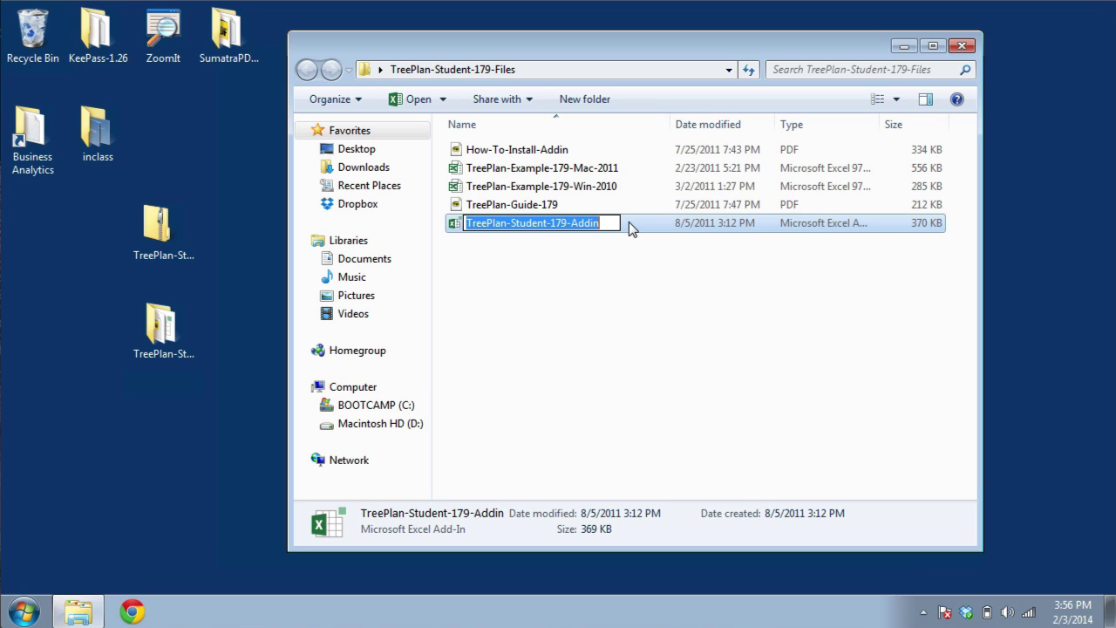
key("Escape")
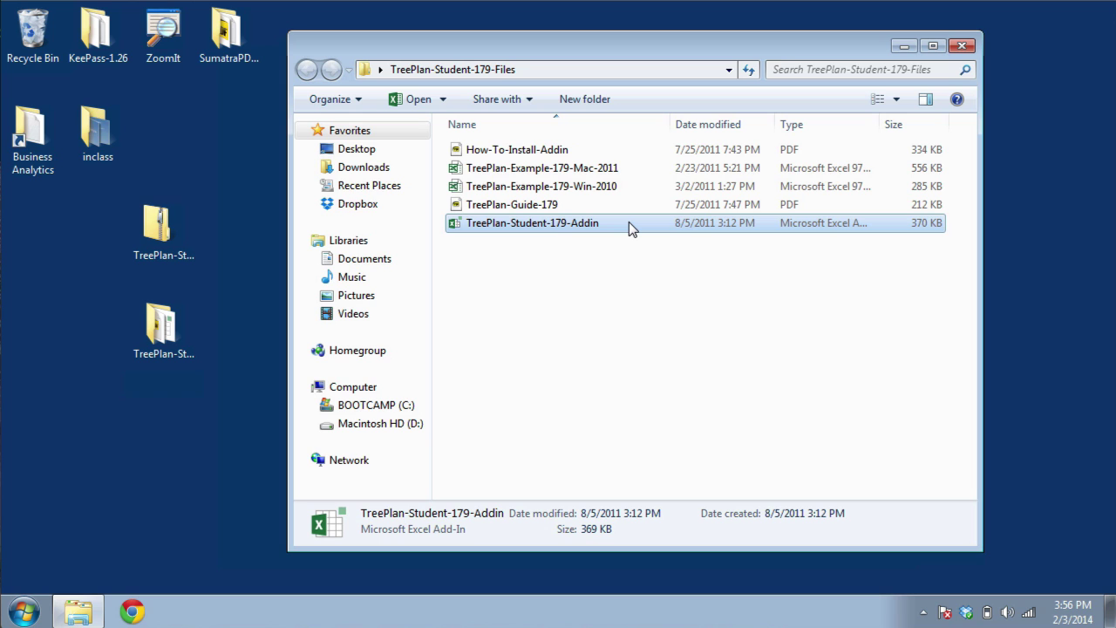
double_click(628, 222)
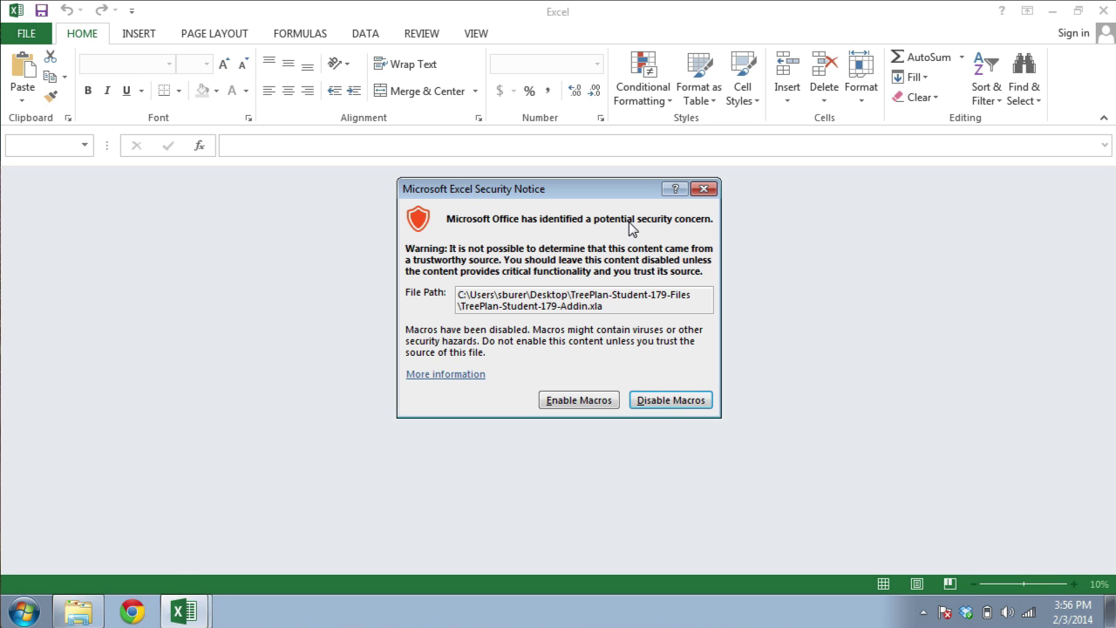
left_click(615, 401)
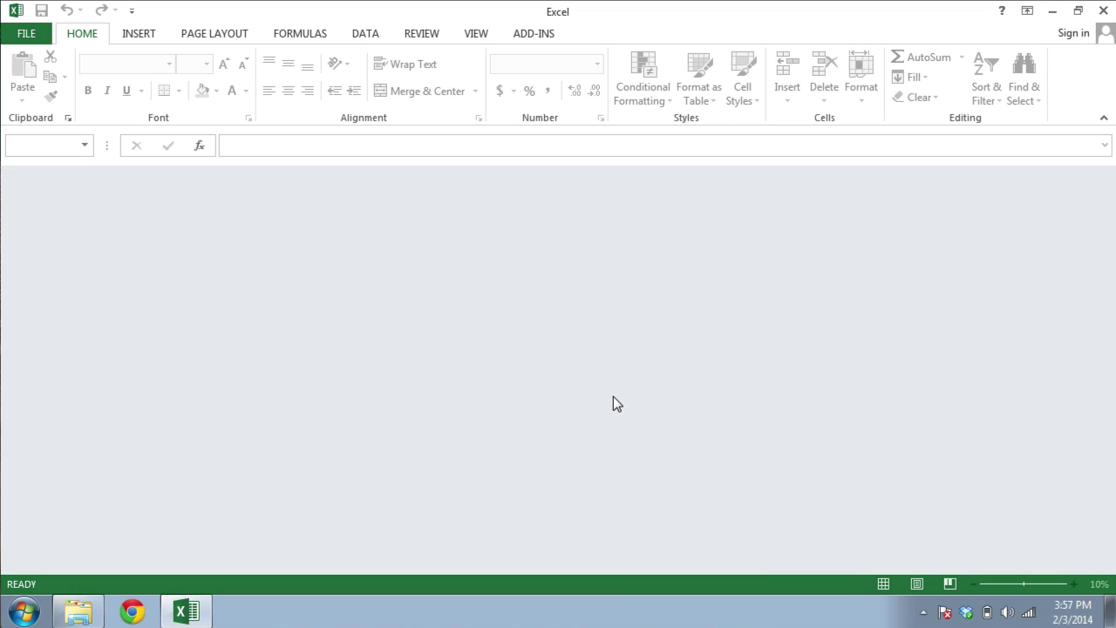
Create a new blank workbook and turn off gridlines on Sheet1
left_click(18, 31)
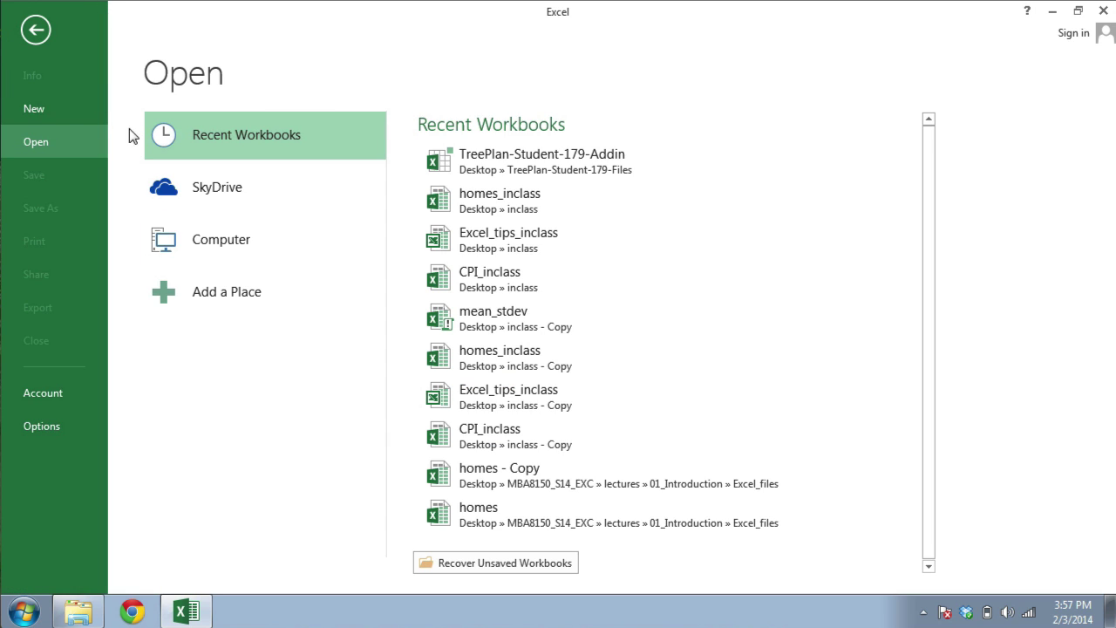
left_click(81, 110)
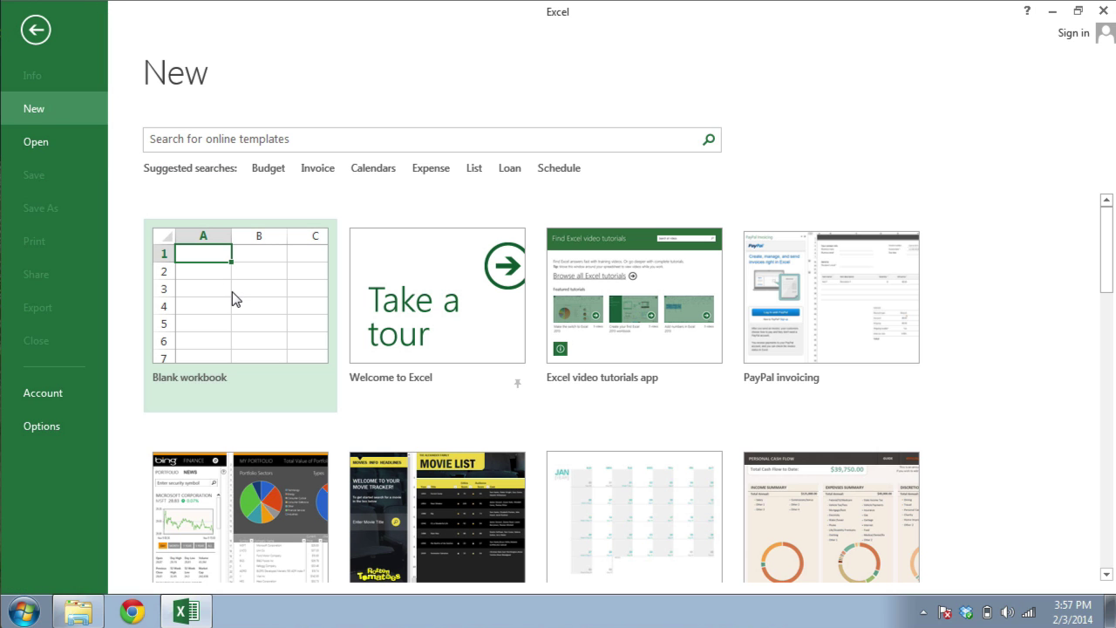
left_click(232, 293)
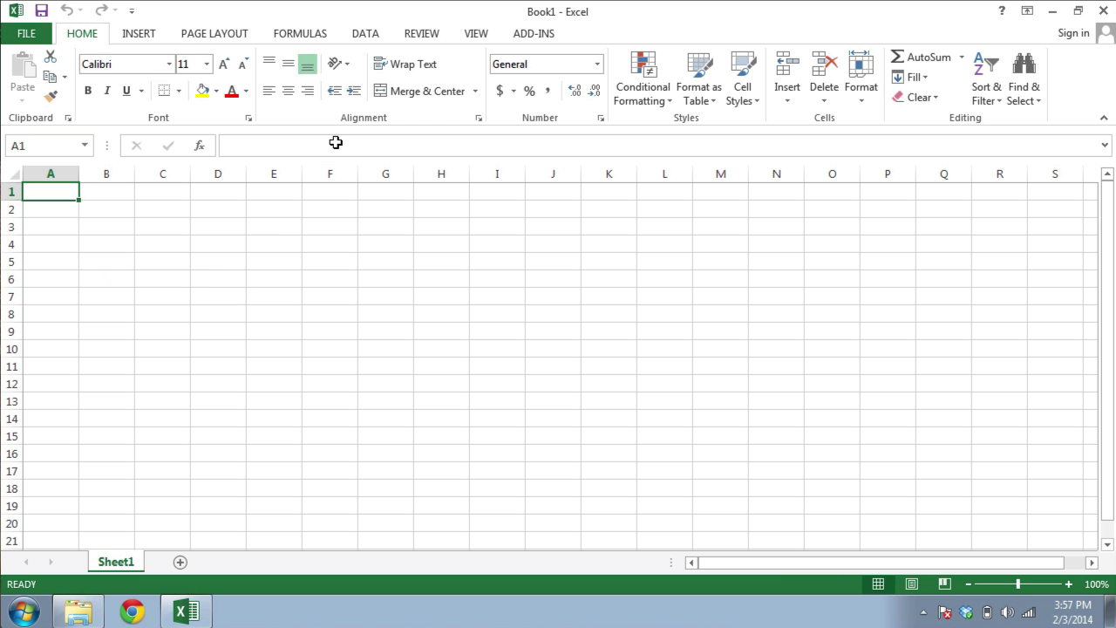
left_click(471, 38)
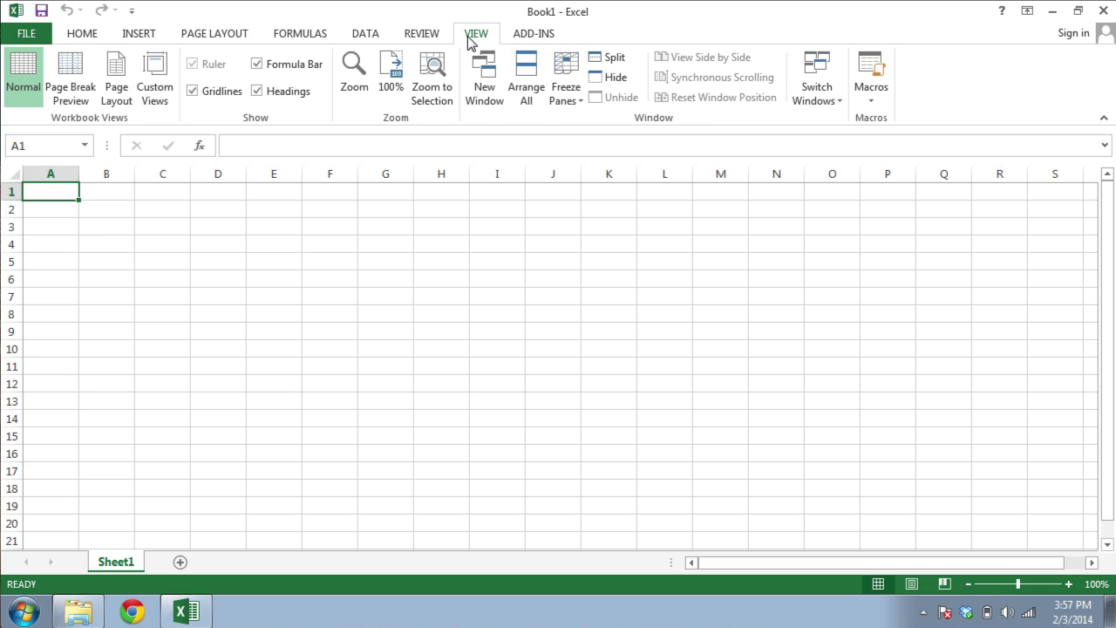
left_click(228, 91)
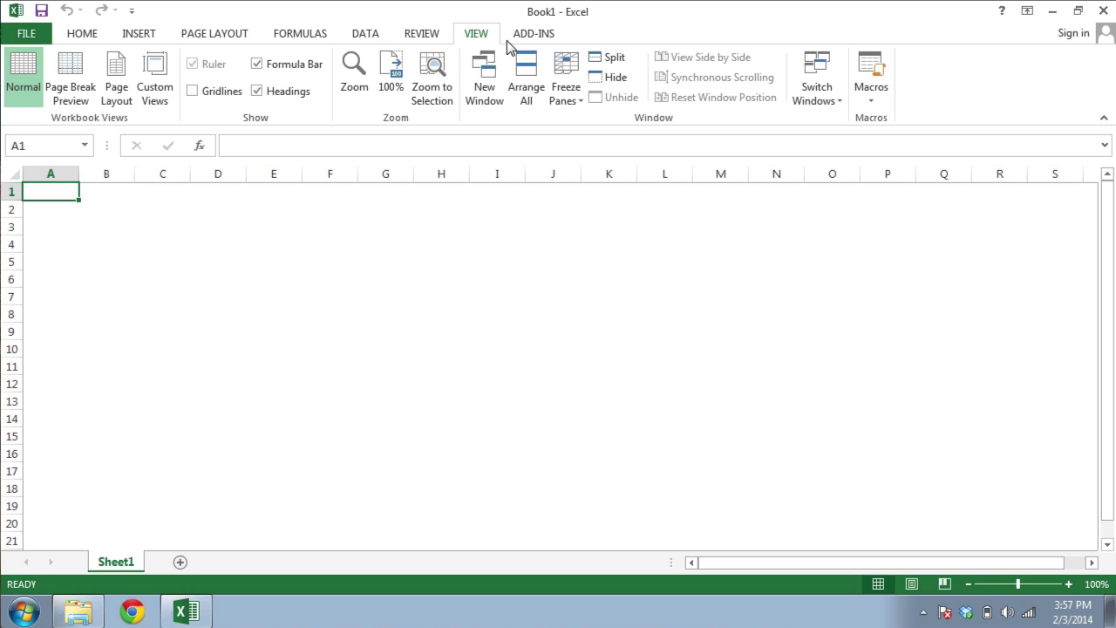
Switch to the ADD-INS ribbon to show TreePlan's Decision Tree command
left_click(544, 33)
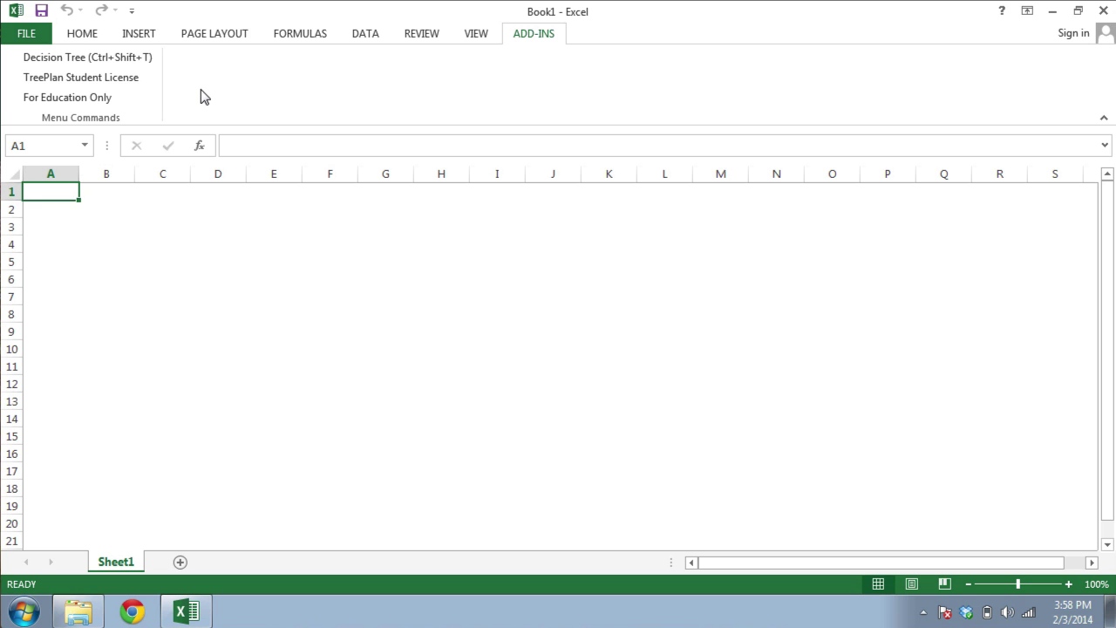
Draw a new two-branch decision tree and name the first branch Saturday with value 100
left_click(145, 59)
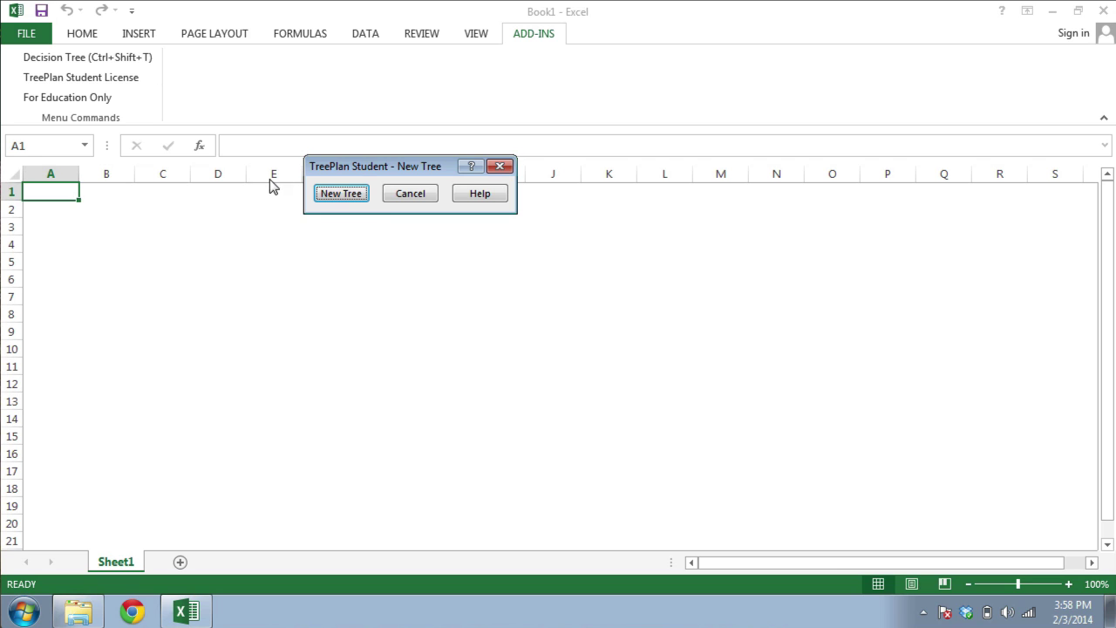
left_click(342, 194)
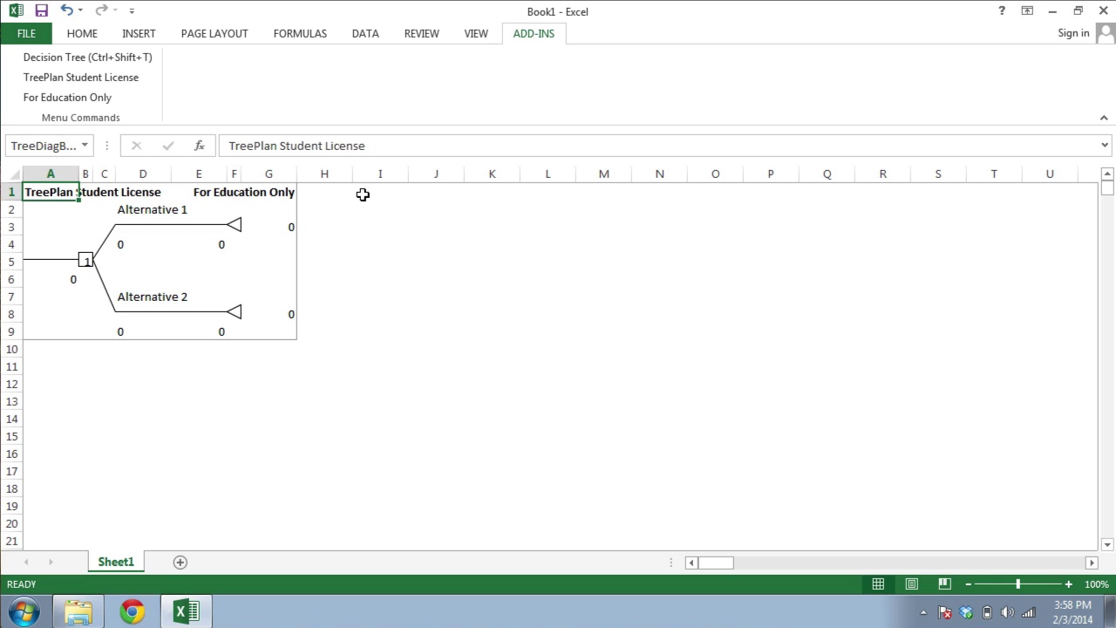
key("Down")
key("Right")
key("Right")
key("Right")
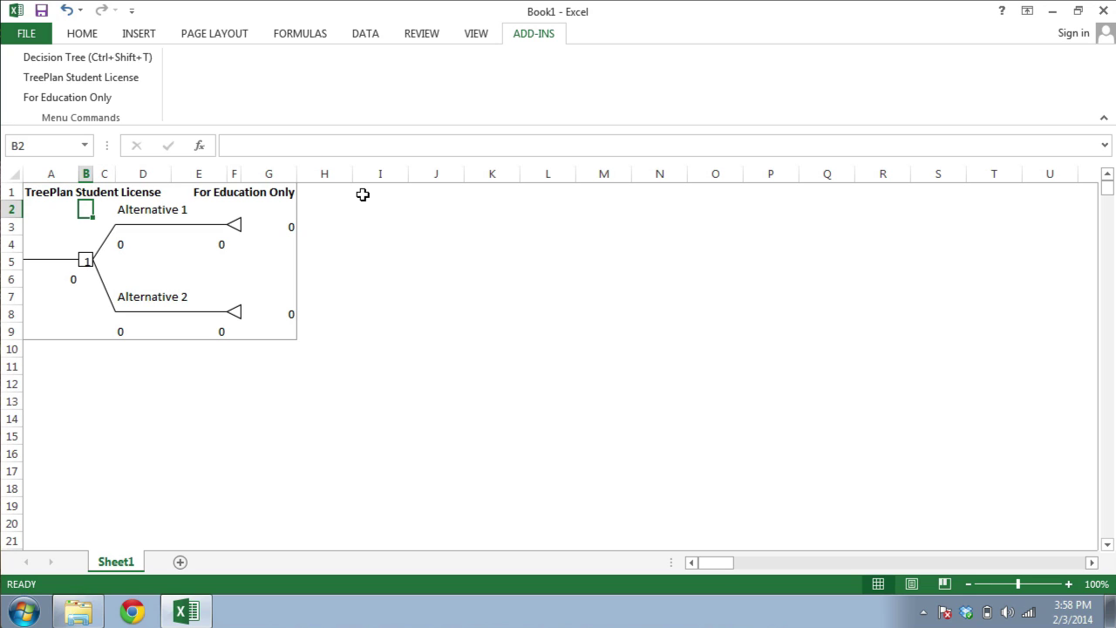
type("Saturday")
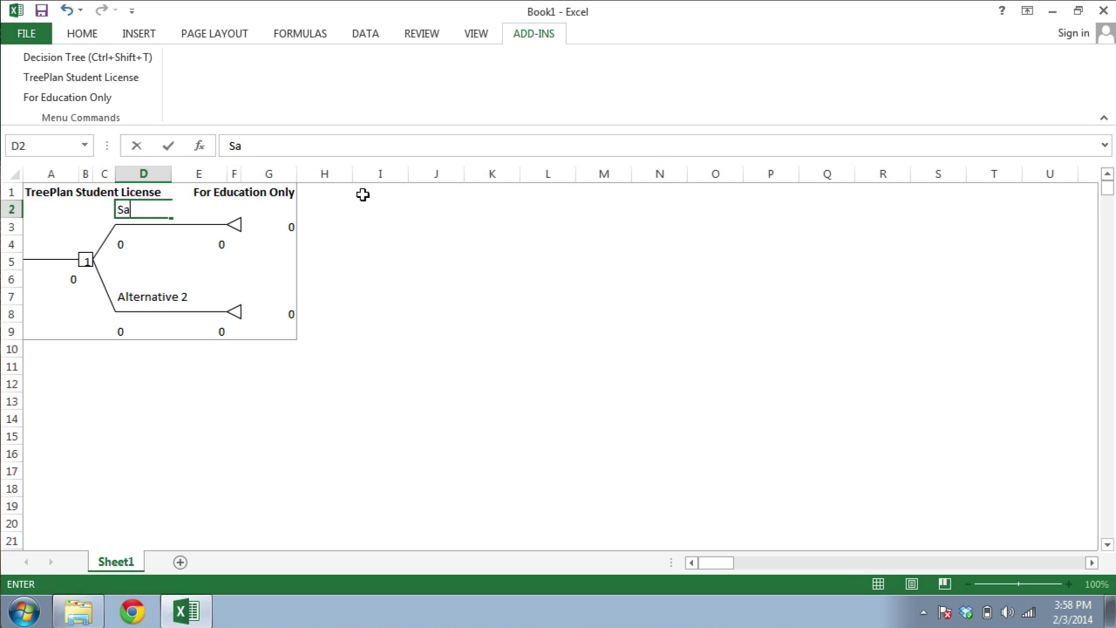
key("Down")
key("Down")
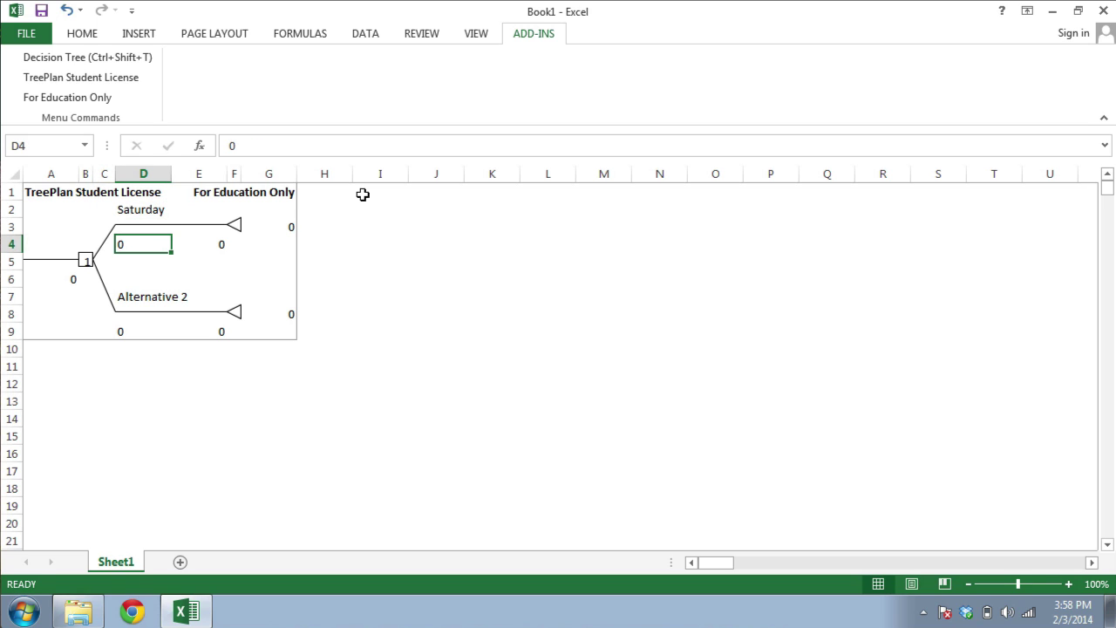
type("100")
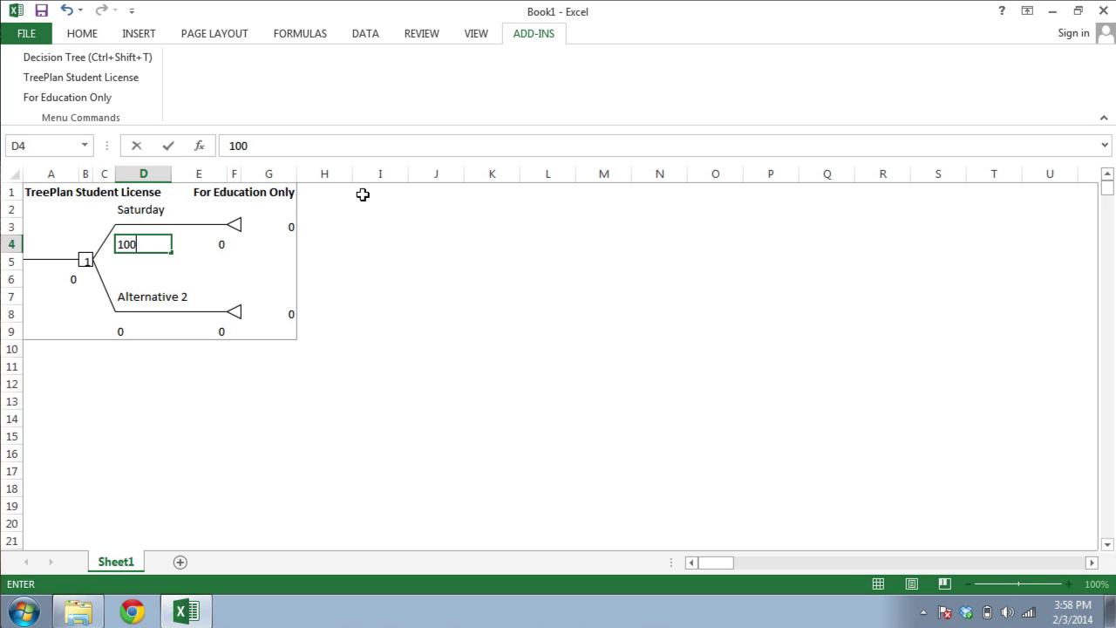
key("Down")
key("Down")
key("Down")
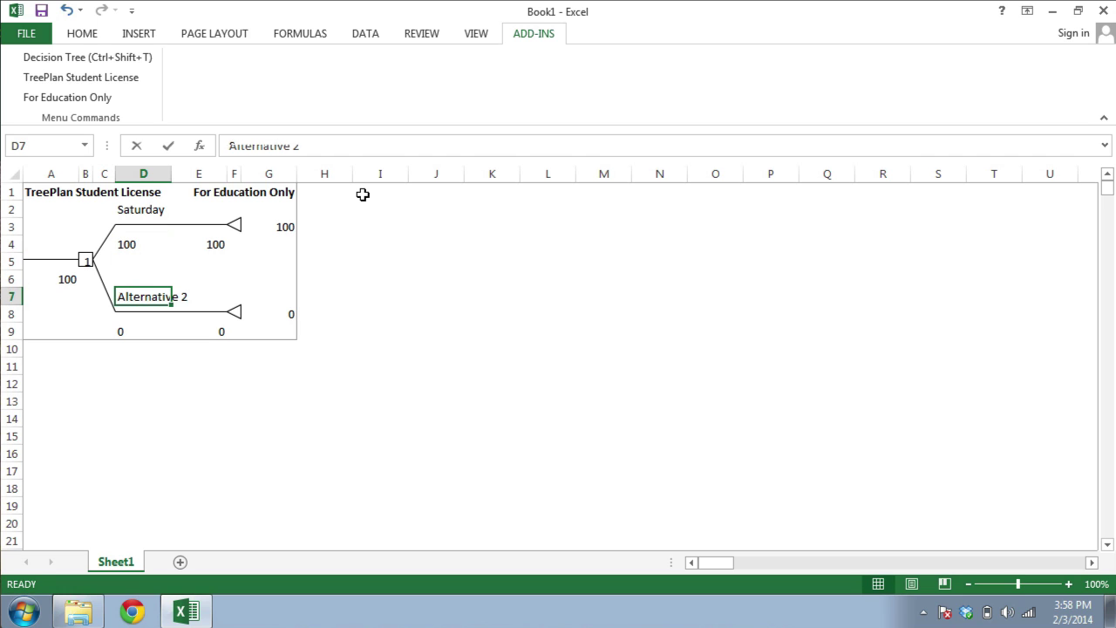
Name the second branch Sunday and check E9's formula without changing it
type("Sunday")
key("Right")
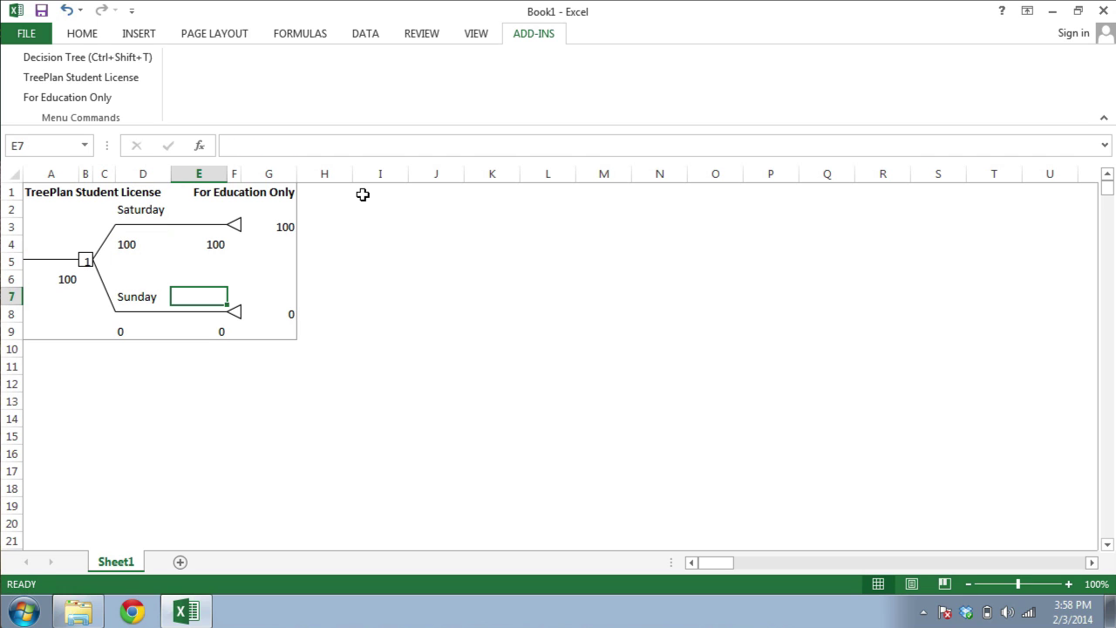
key("Down")
key("Down")
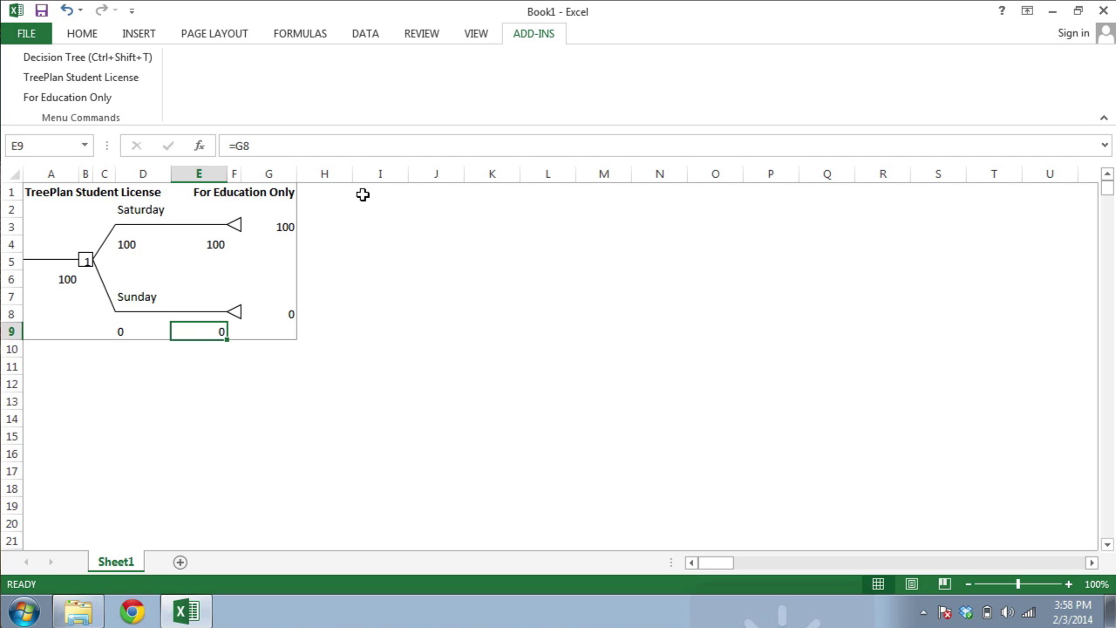
key("F2")
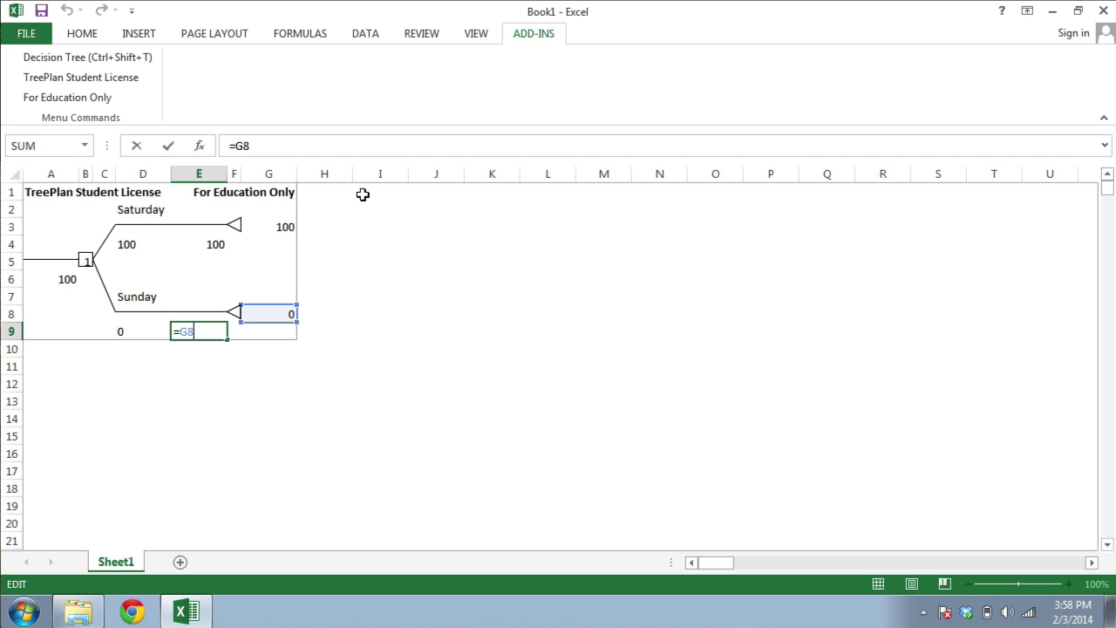
key("Escape")
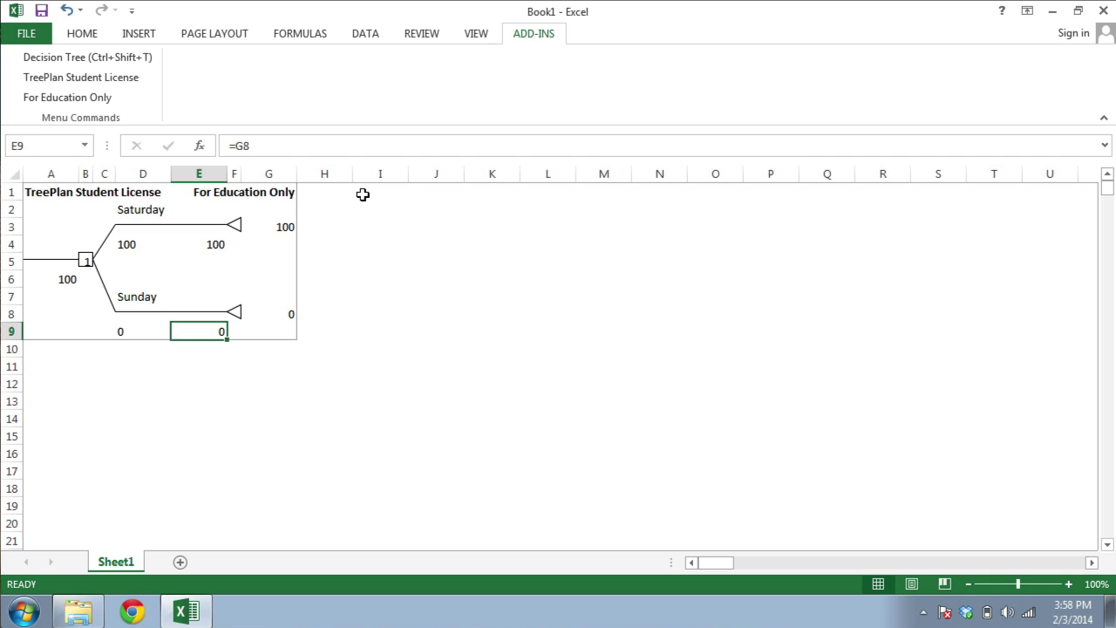
key("Up")
key("Up")
key("Up")
key("Up")
key("Up")
key("Up")
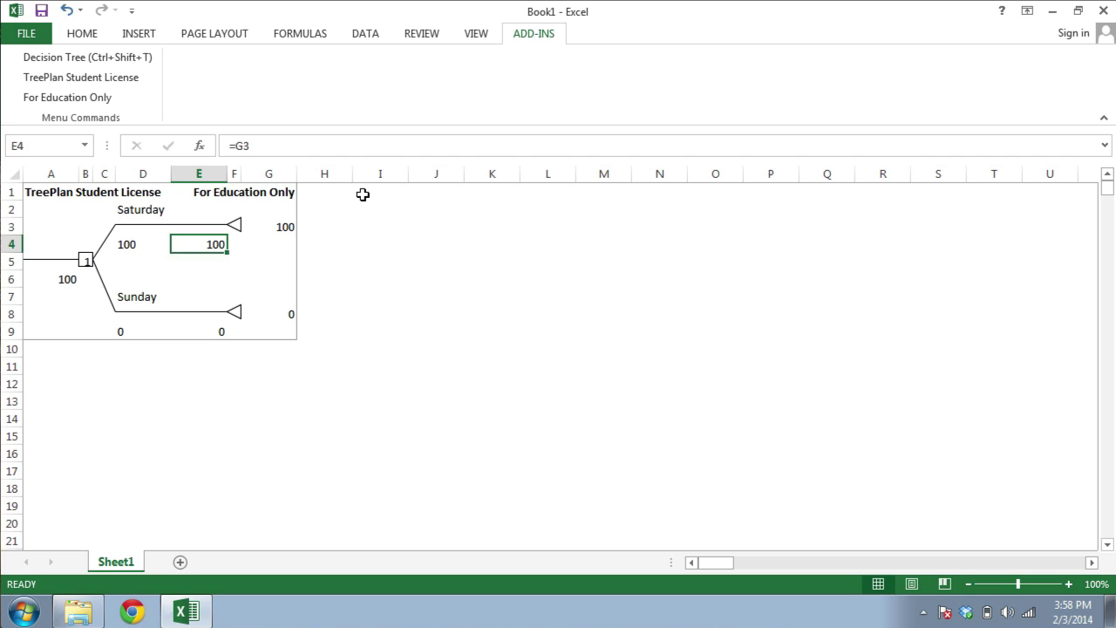
key("Right")
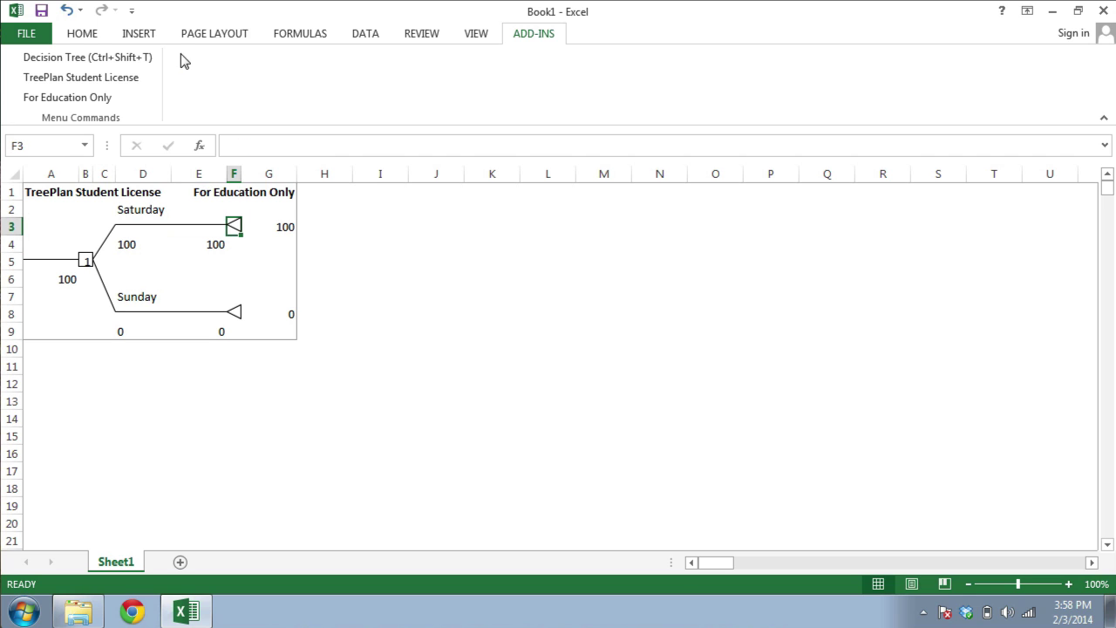
Convert Saturday's end node in F3 into an event node with three branches
left_click(138, 59)
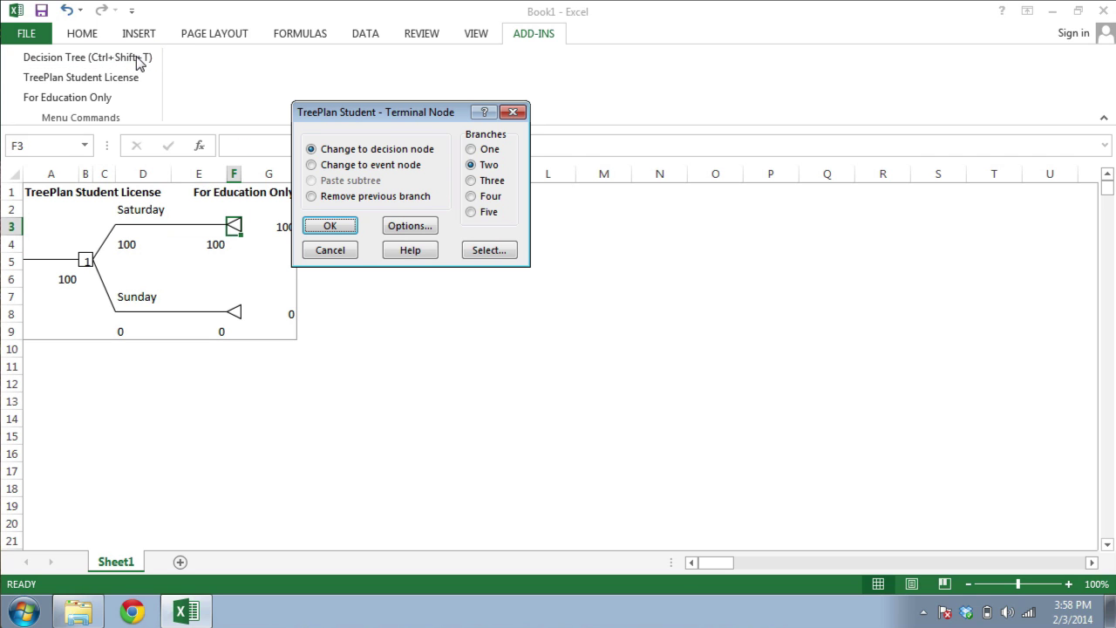
left_click(389, 168)
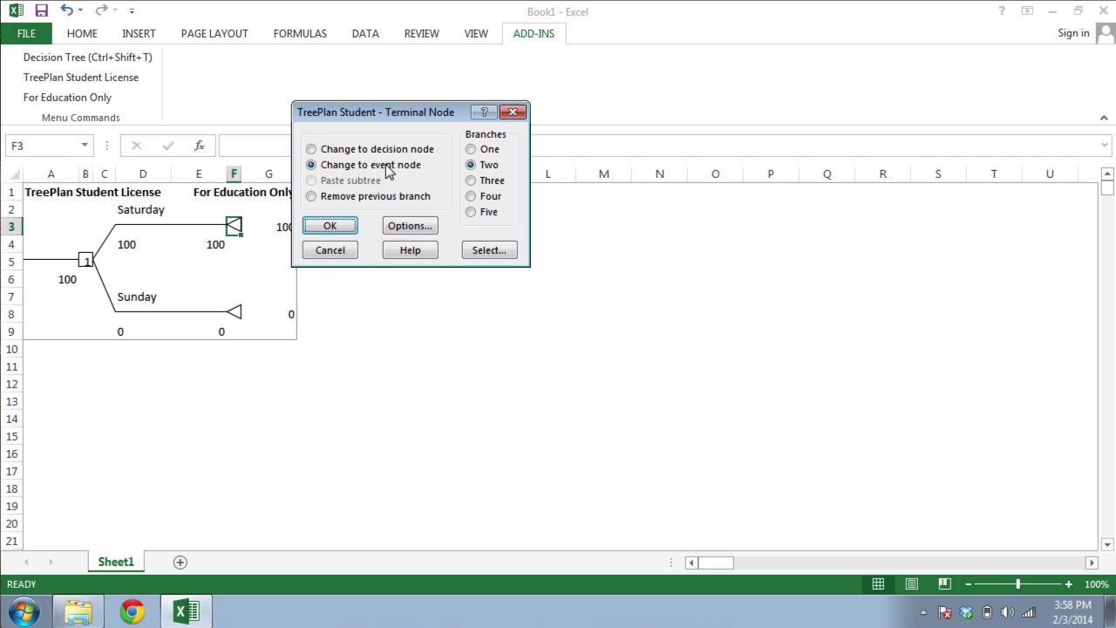
left_click(491, 181)
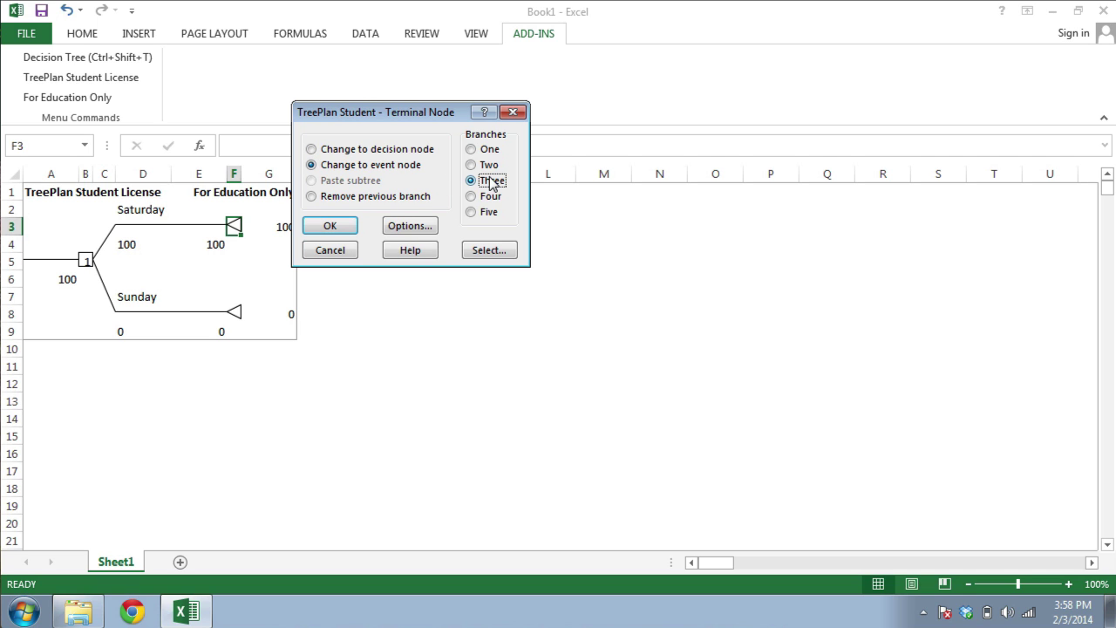
left_click(330, 225)
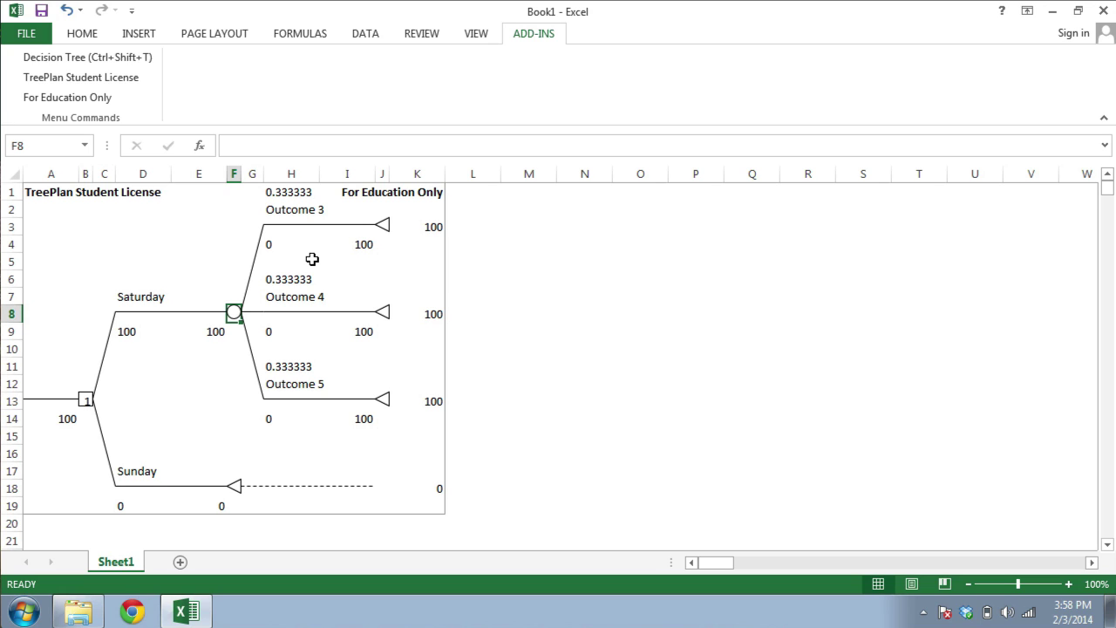
key("Up")
key("Up")
key("Up")
key("Up")
key("Up")
key("Up")
key("Right")
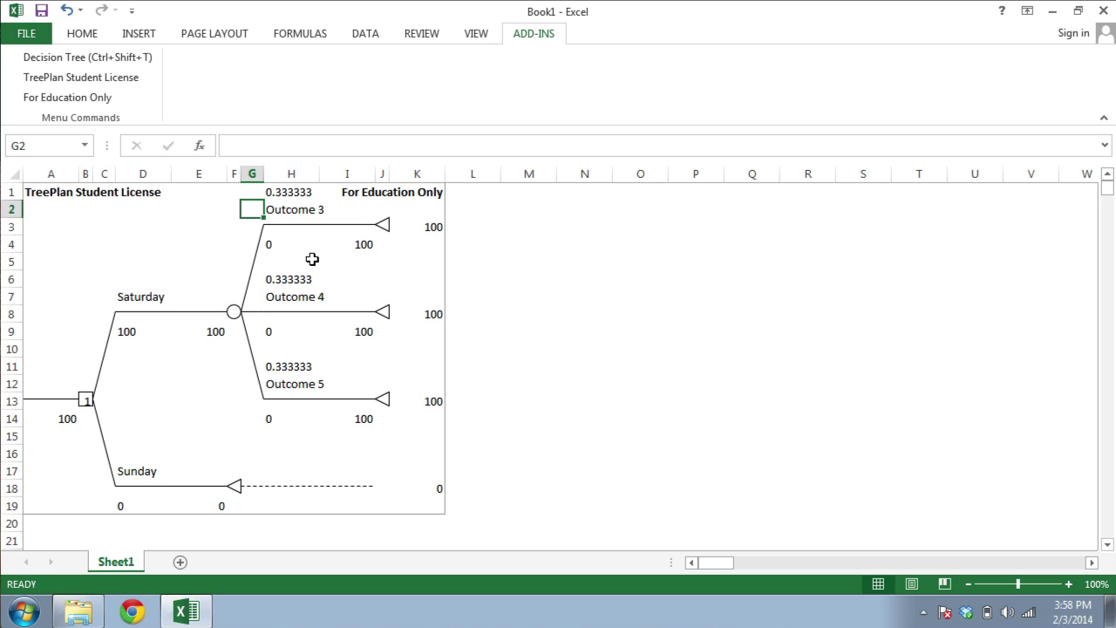
key("Right")
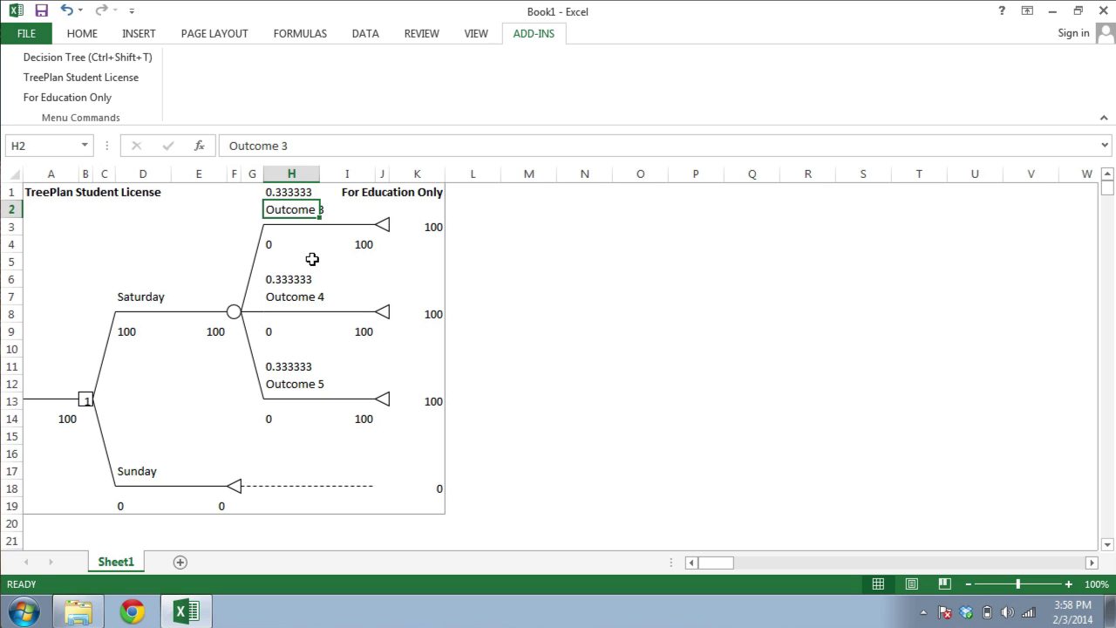
Label Saturday's first outcome Rainy and enter probabilities 0.5, 0.2 and 0.3
type("Rainy")
key("Up")
type("0.5")
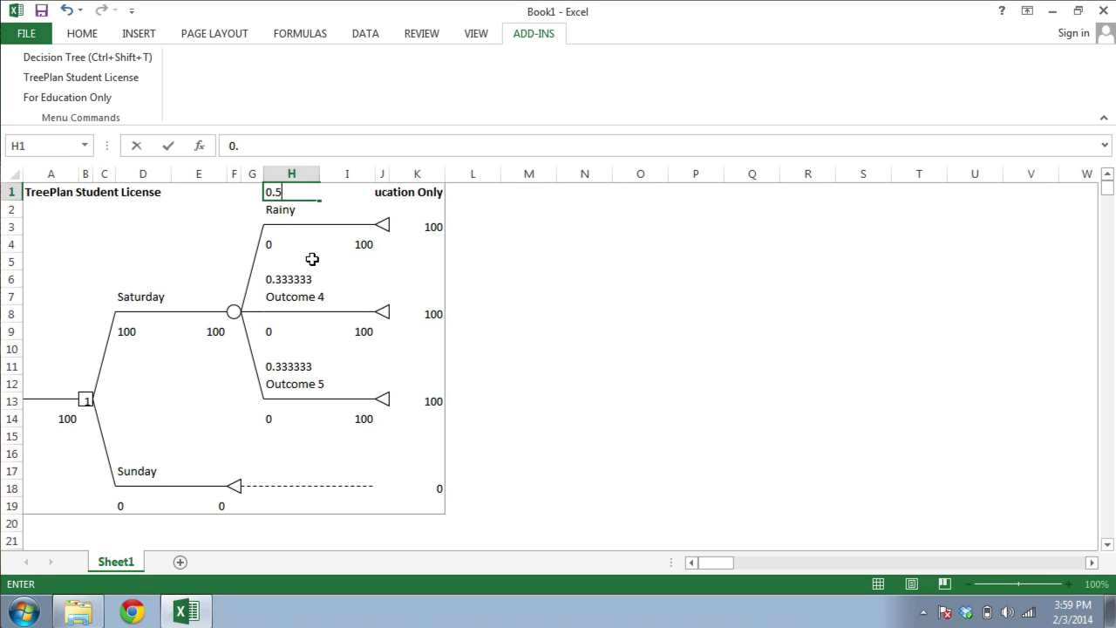
key("Down")
key("Down")
key("Down")
key("Down")
key("Down")
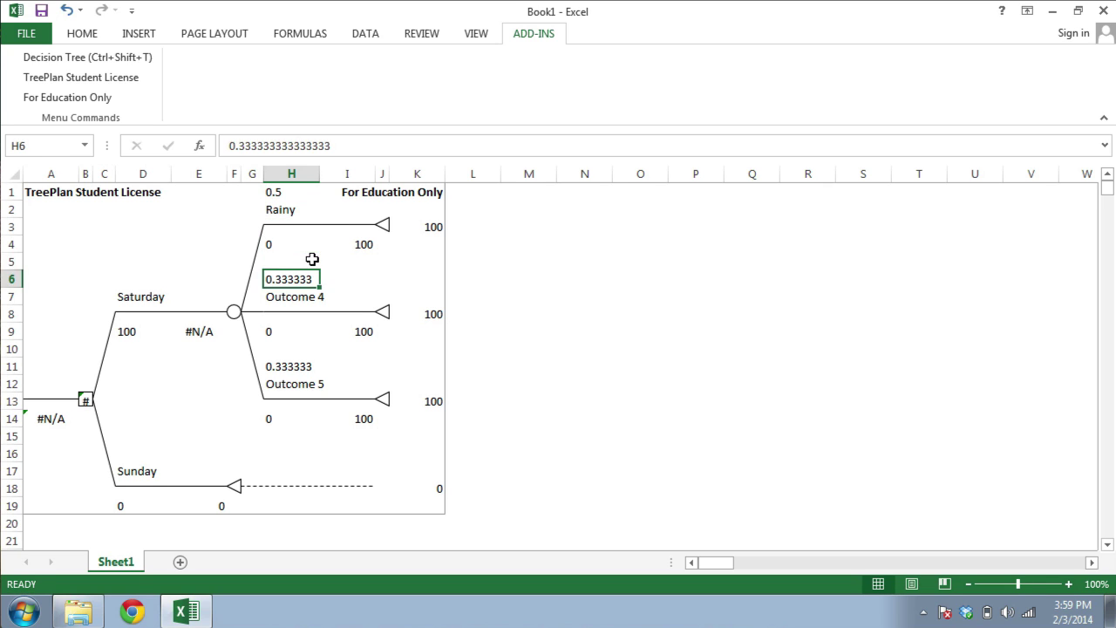
type("0.2")
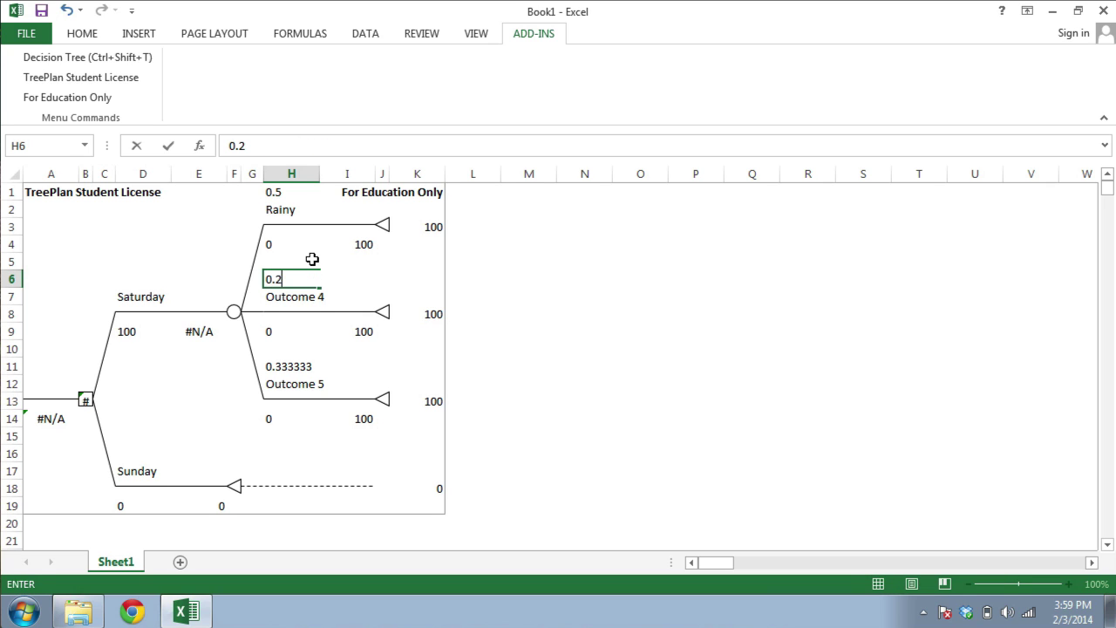
key("Down")
key("Down")
key("Down")
key("Down")
key("Down")
type("0")
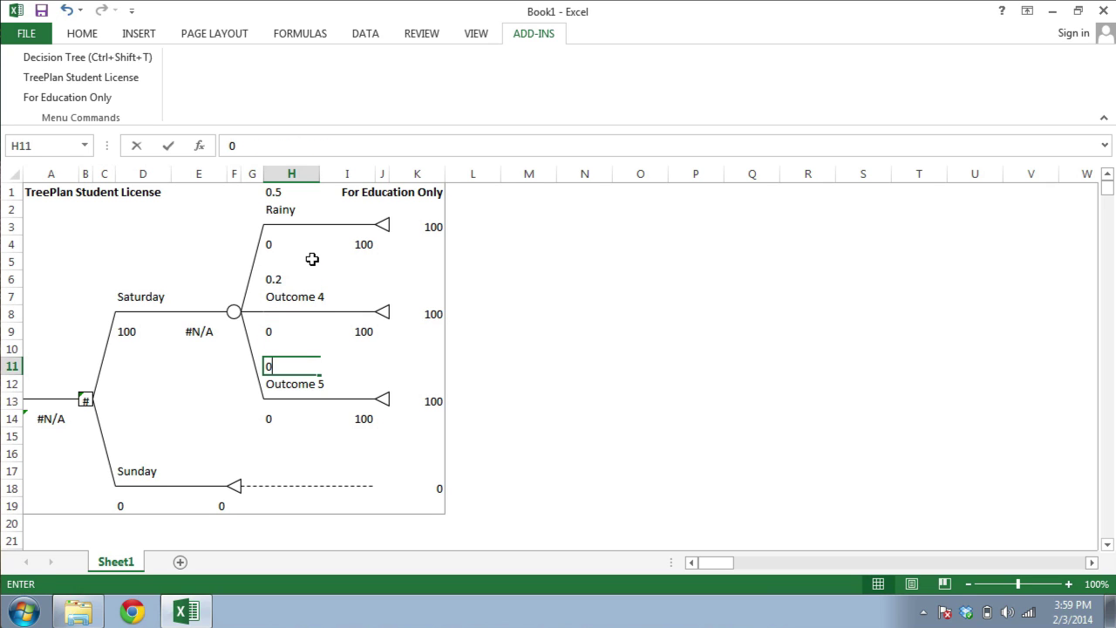
type(".3")
key("Down")
key("Down")
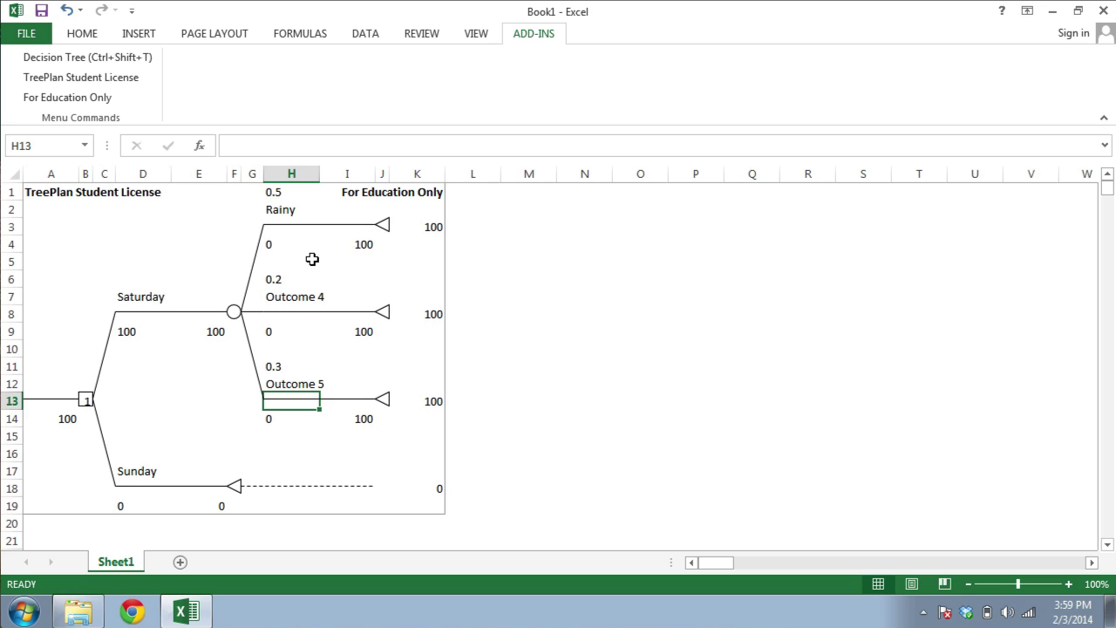
key("Down")
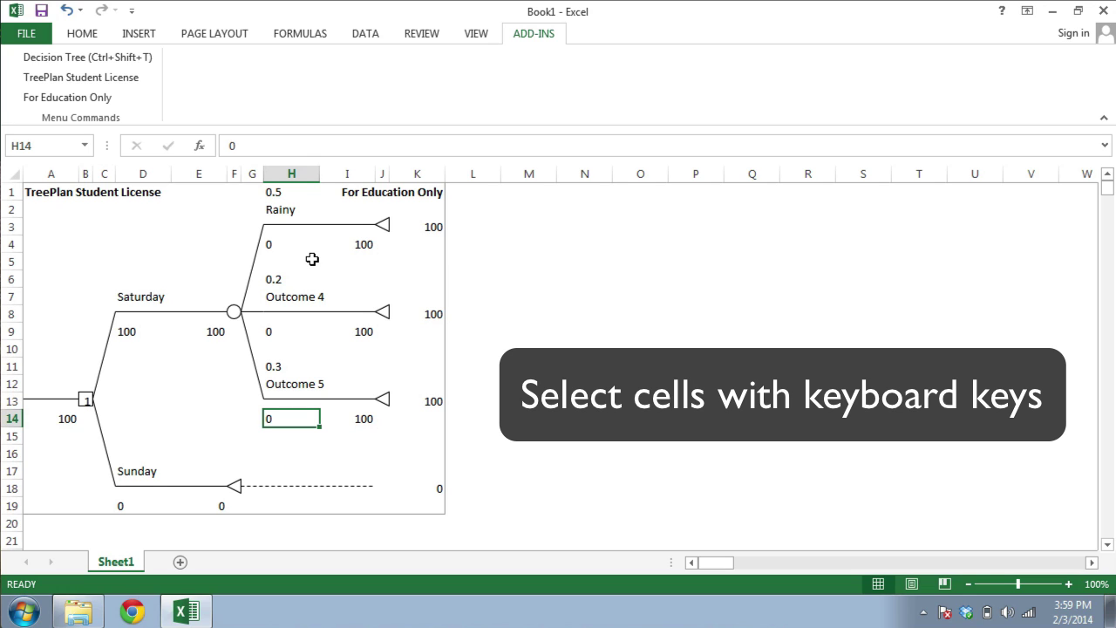
left_click(384, 226)
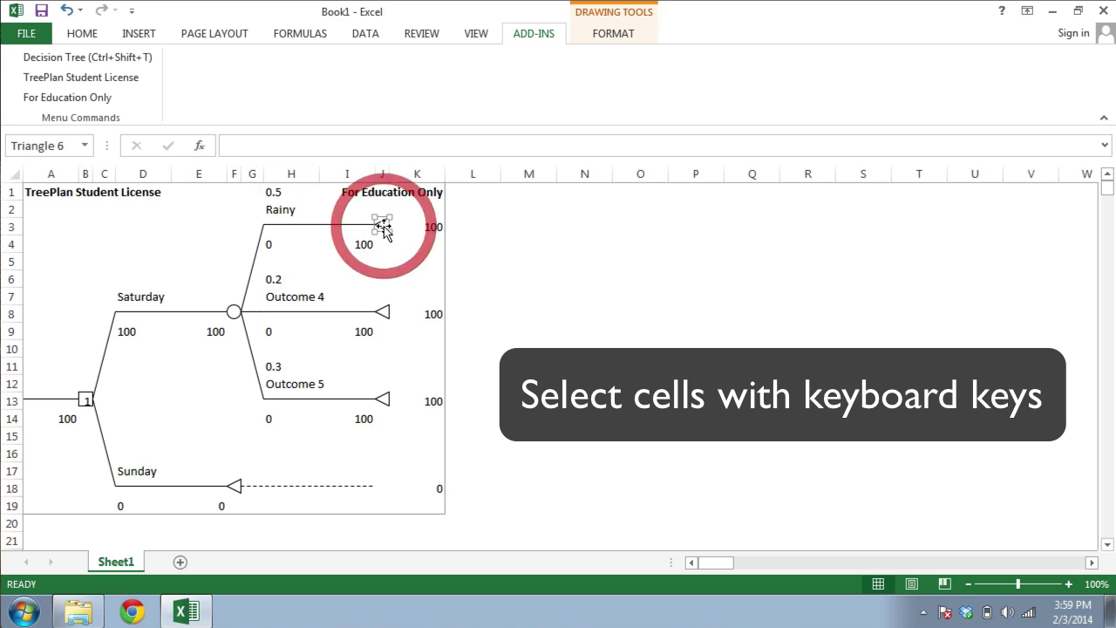
left_click(477, 227)
key("Left")
key("Left")
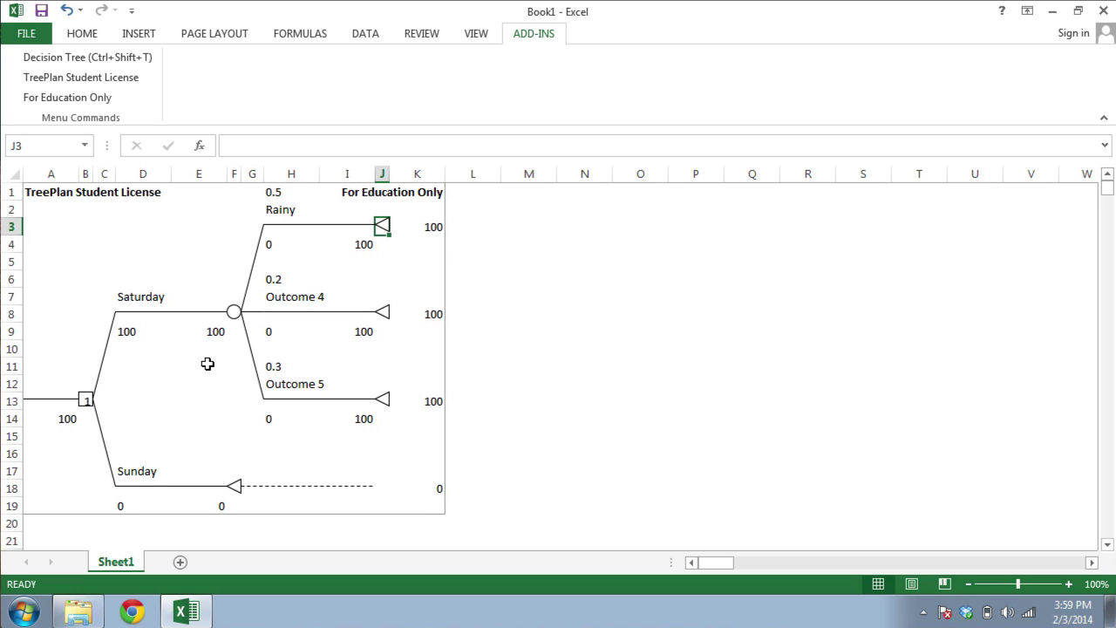
Select Saturday's event node in F8 and copy its subtree with TreePlan
left_click(208, 363)
key("Up")
key("Up")
key("Up")
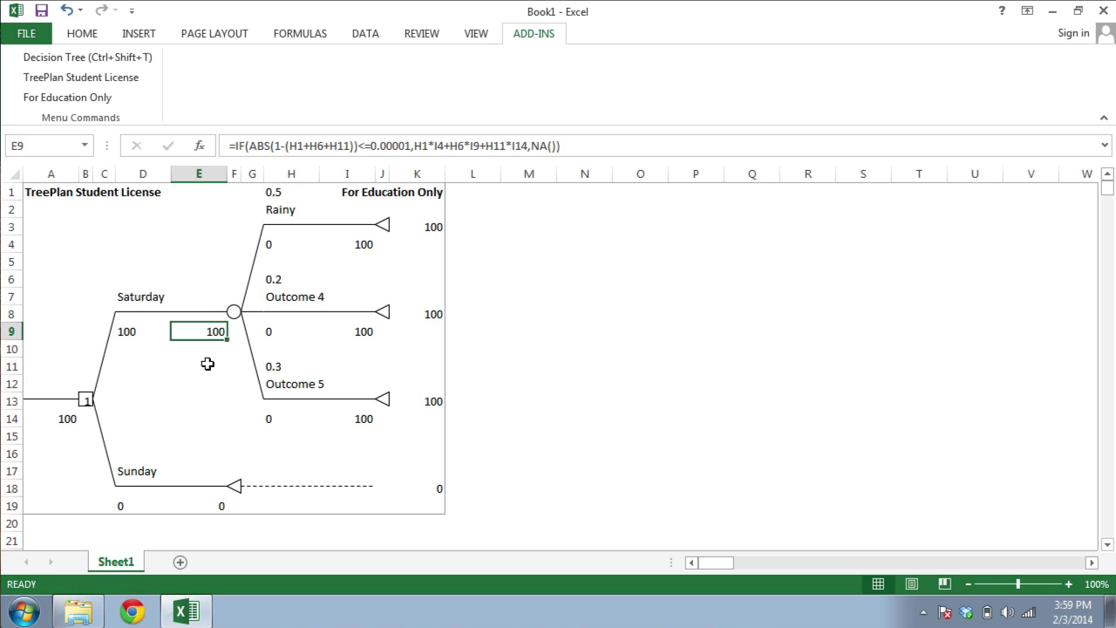
key("Right")
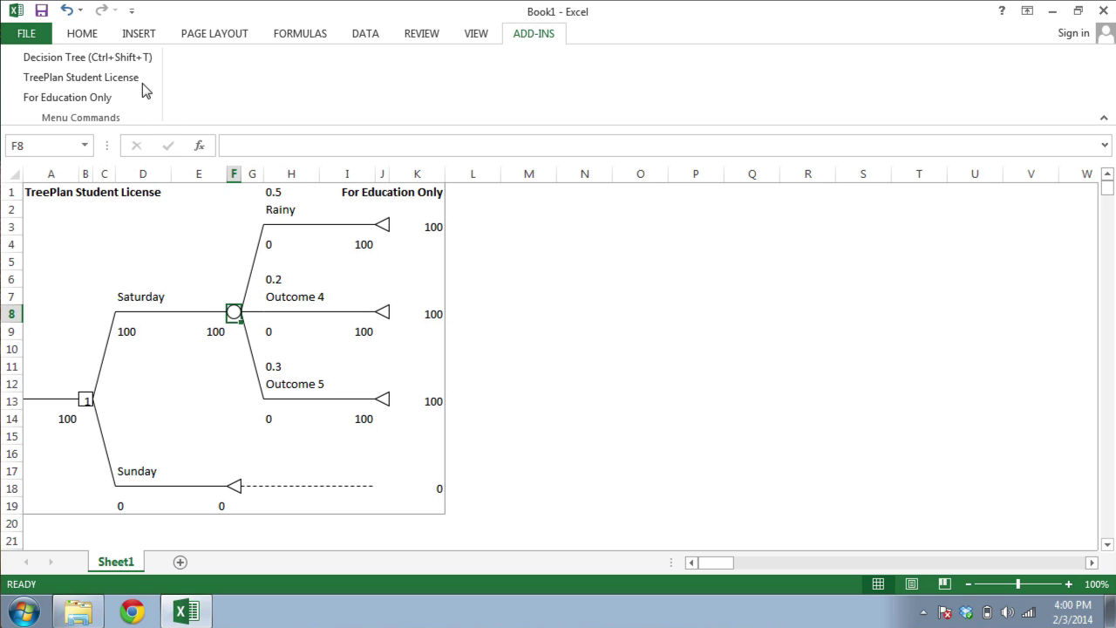
left_click(131, 60)
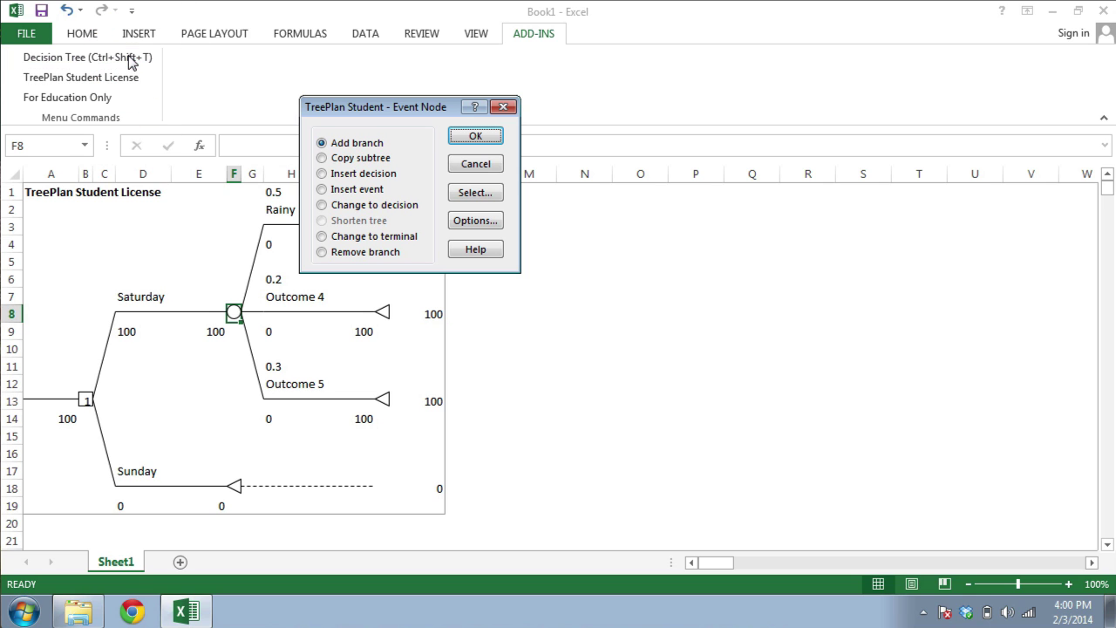
left_click(347, 159)
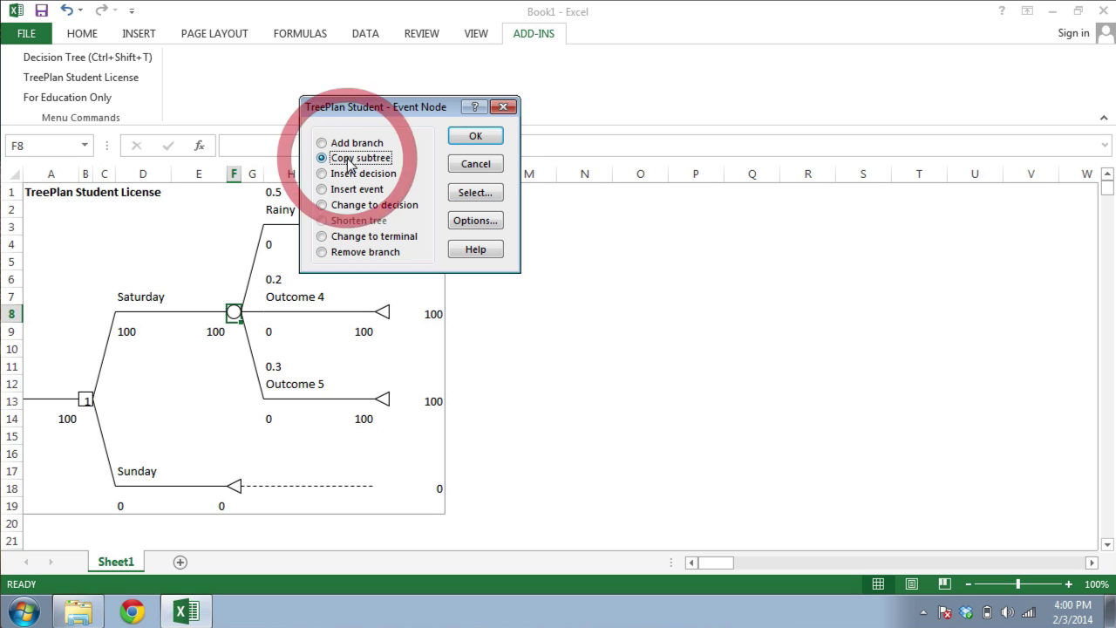
left_click(491, 137)
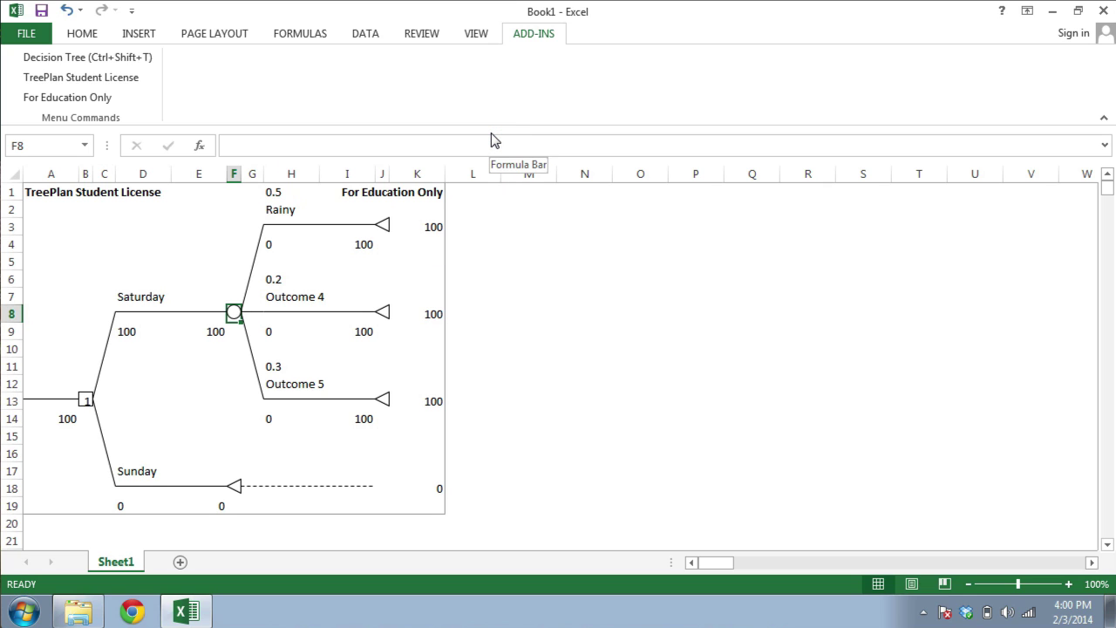
Paste the copied event subtree onto Sunday's terminal node in F18 and review its three outcomes
left_click(217, 401)
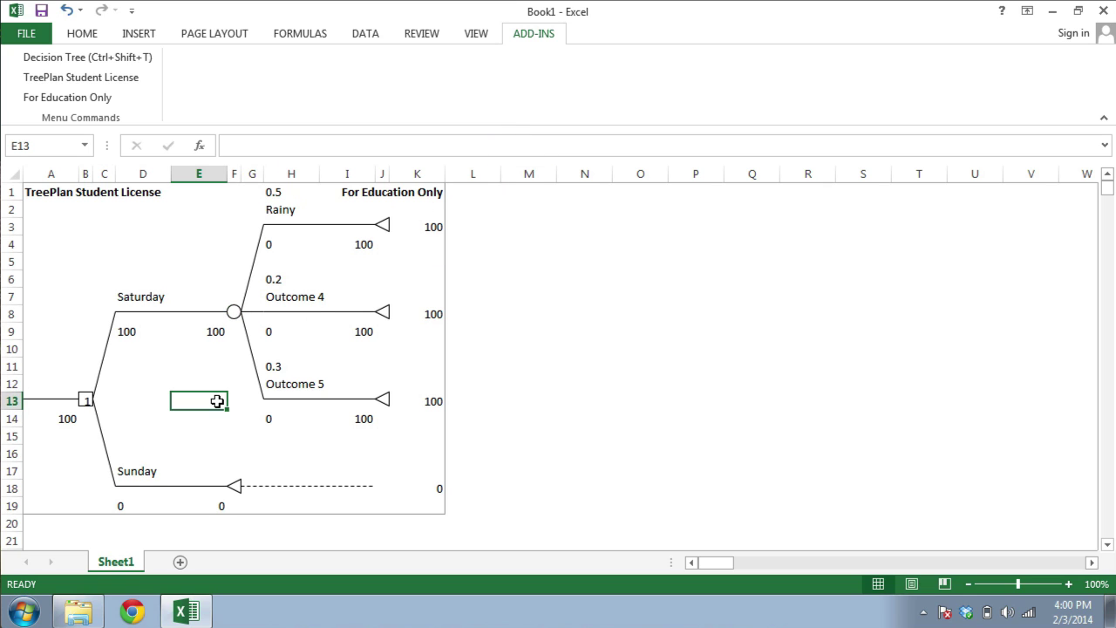
key("Down")
key("Down")
key("Down")
key("Down")
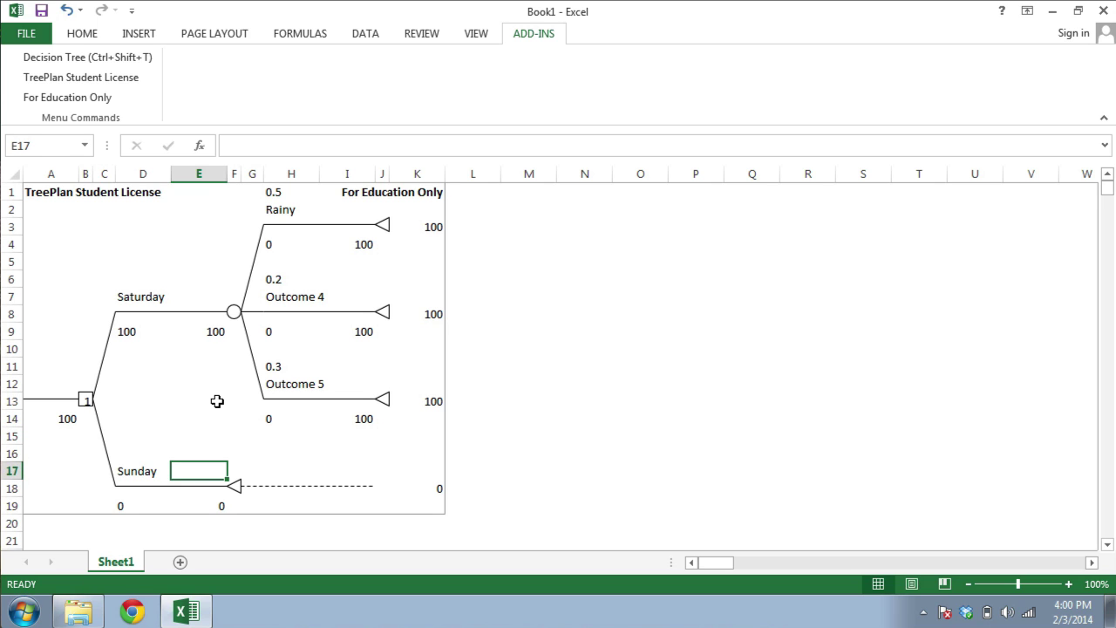
key("Down")
key("Right")
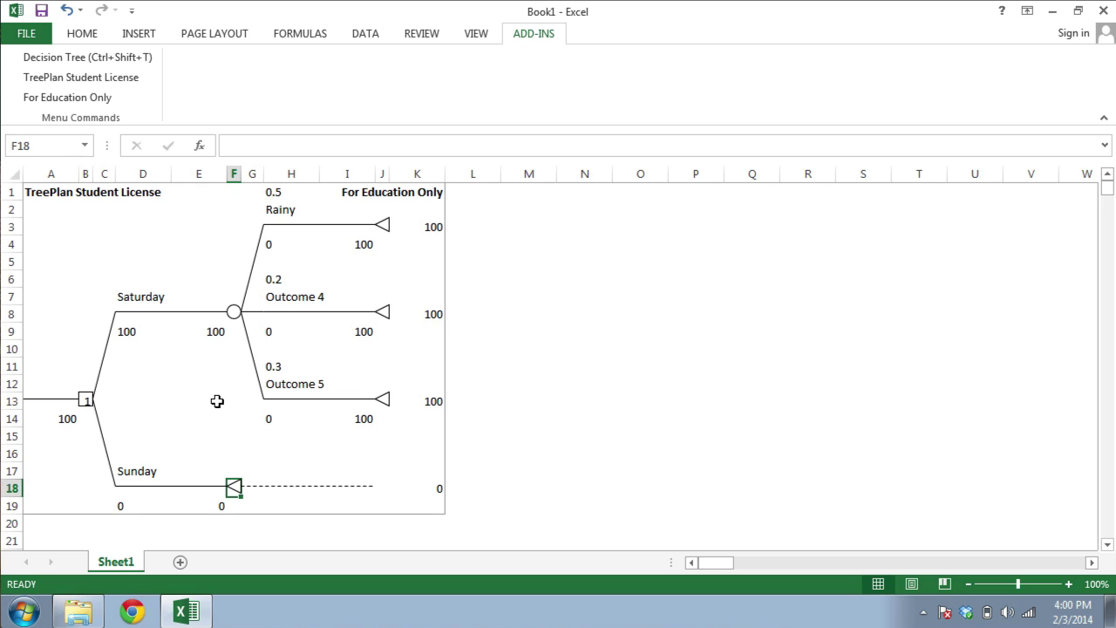
left_click(87, 58)
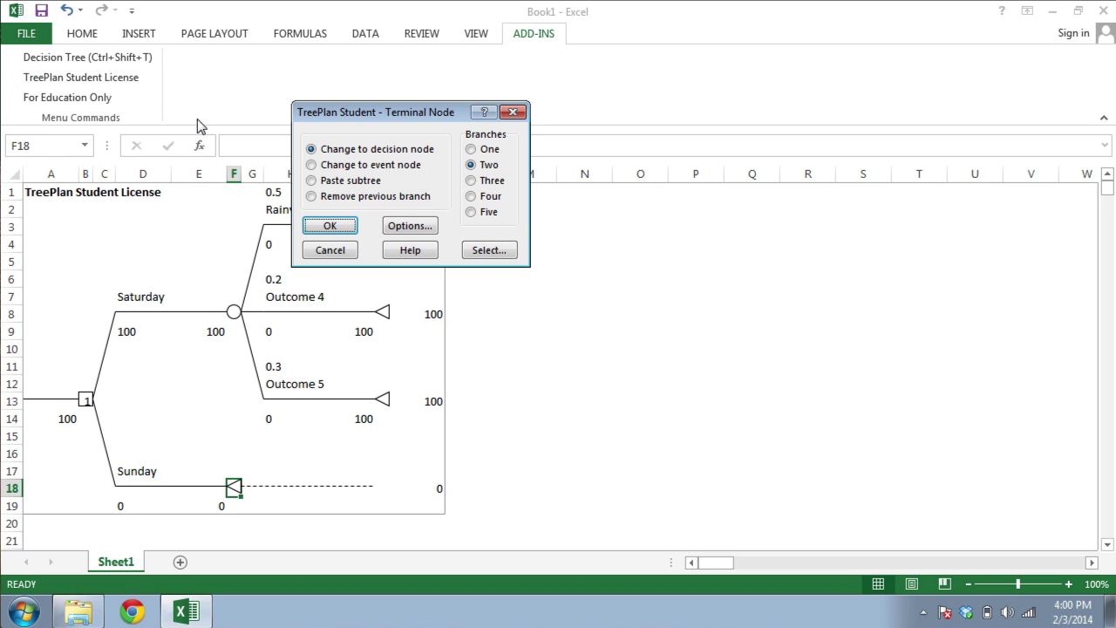
left_click(345, 185)
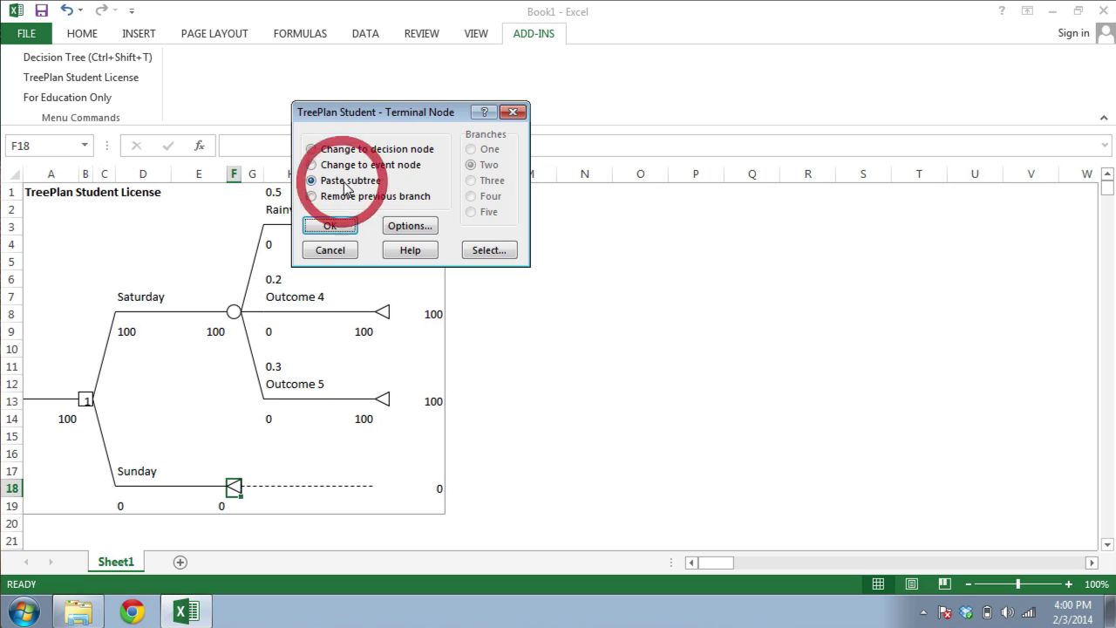
left_click(330, 226)
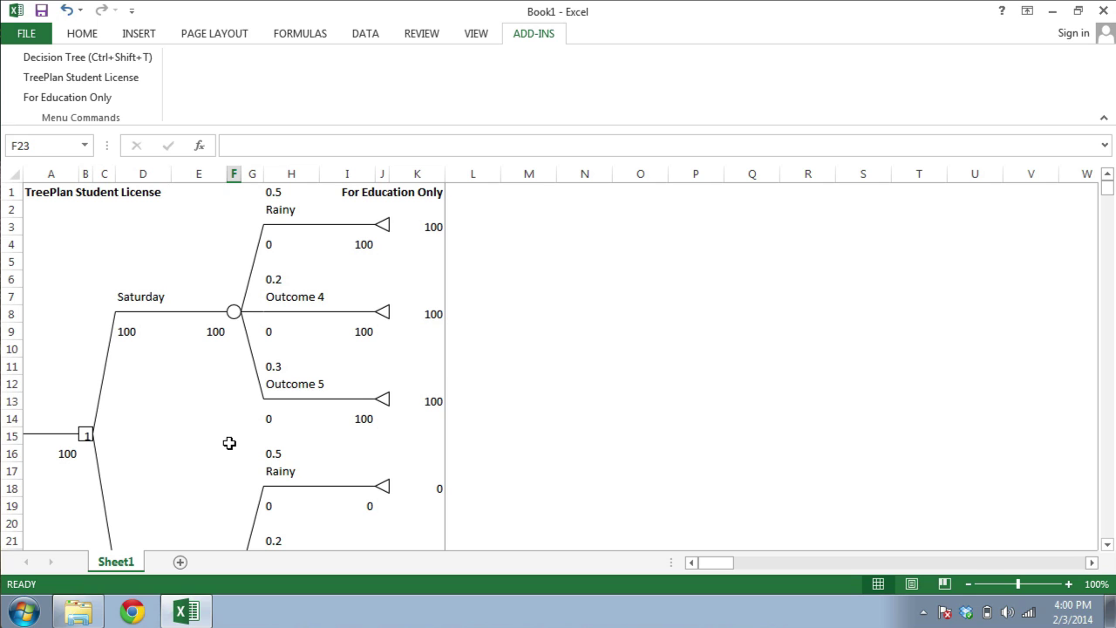
left_click(231, 438)
key("Down")
key("Down")
key("Down")
key("Down")
key("Down")
key("Down")
key("Down")
key("Down")
key("Down")
key("Down")
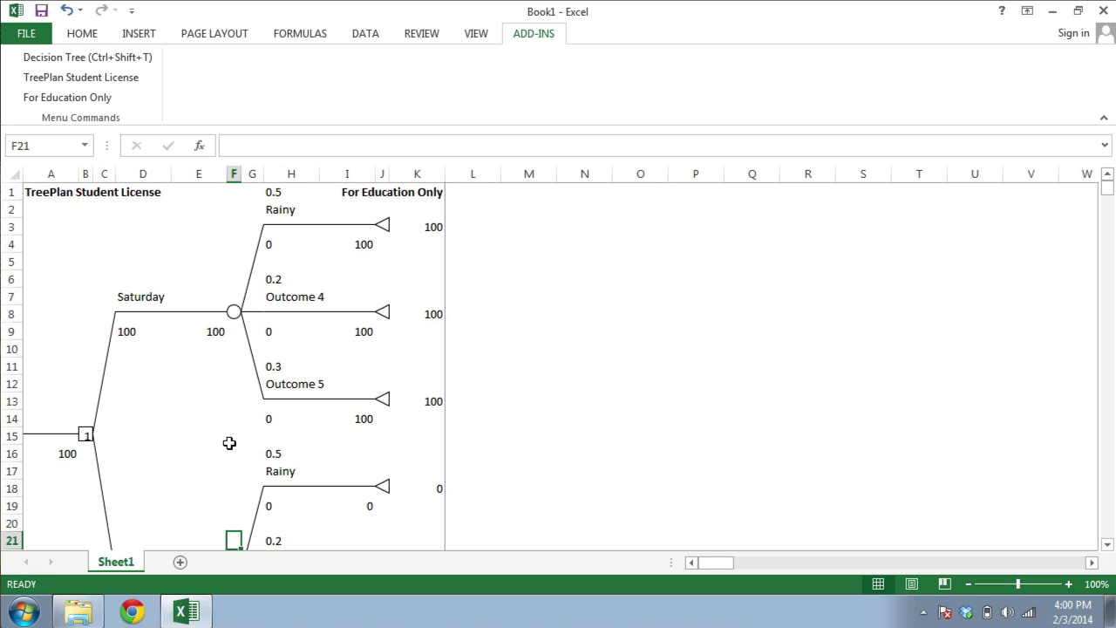
key("Down")
key("Down")
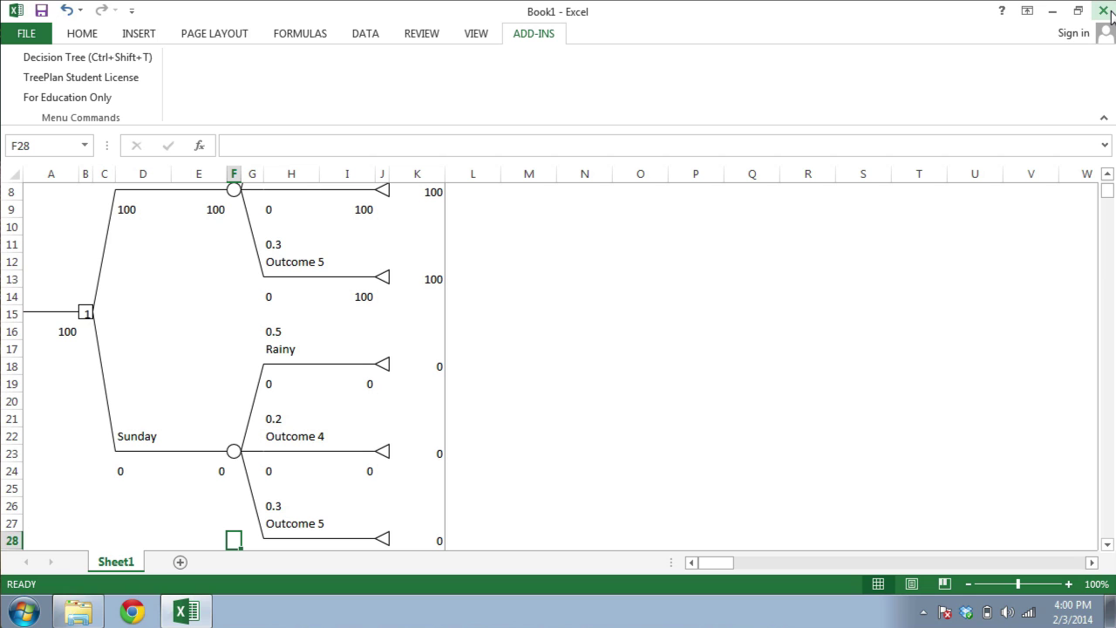
Close Excel, discarding the workbook changes
left_click(1105, 10)
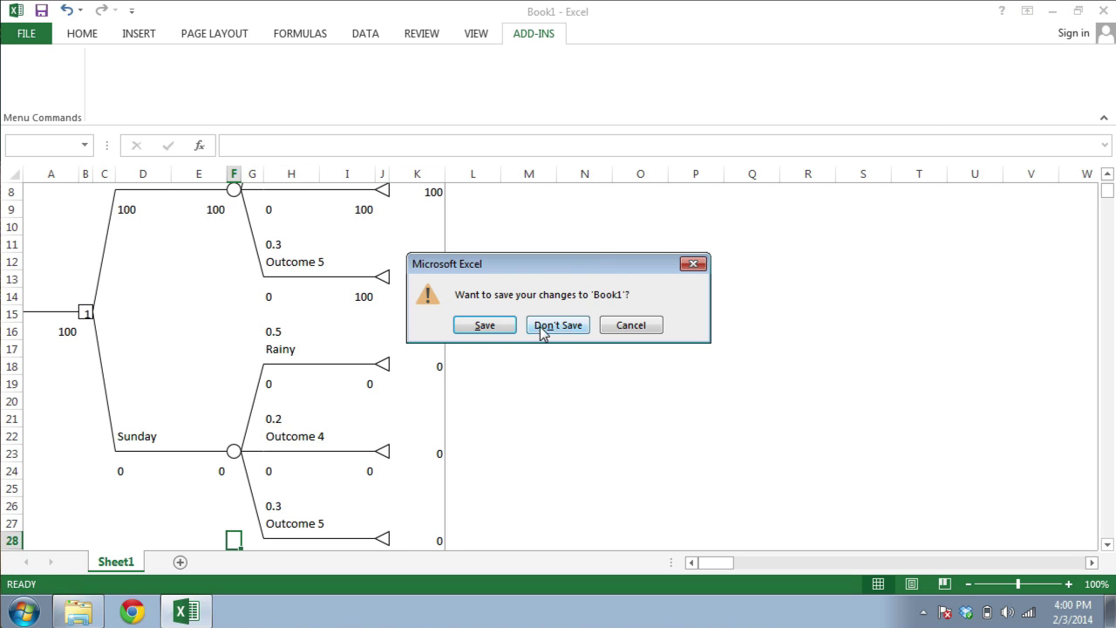
left_click(557, 325)
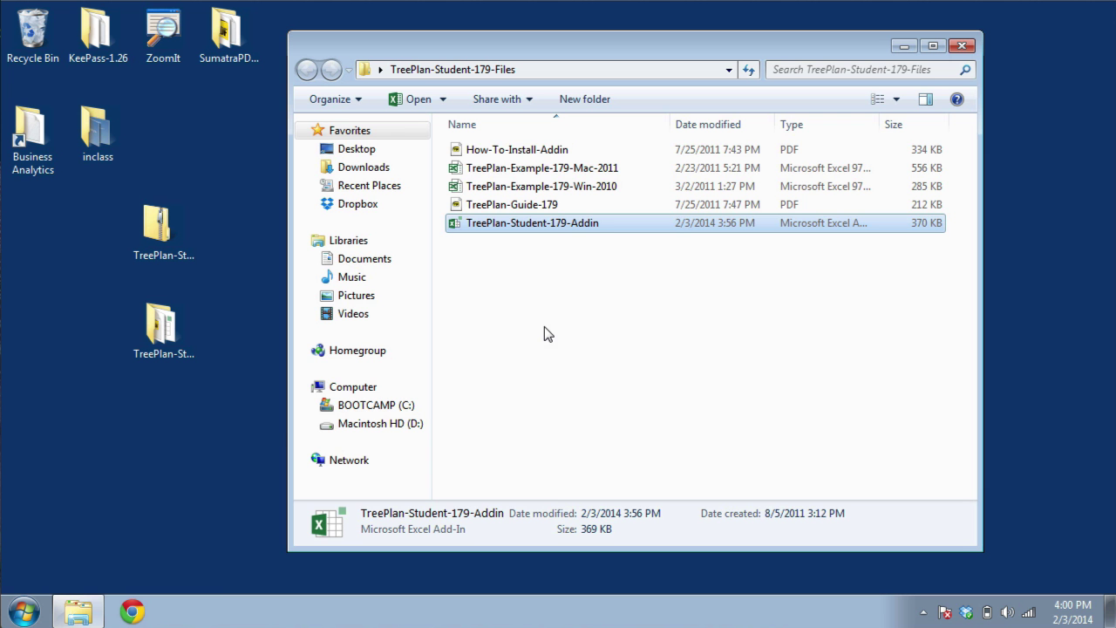
Relaunch Excel 2013 from the Start menu and open a blank workbook, Book1
left_click(20, 610)
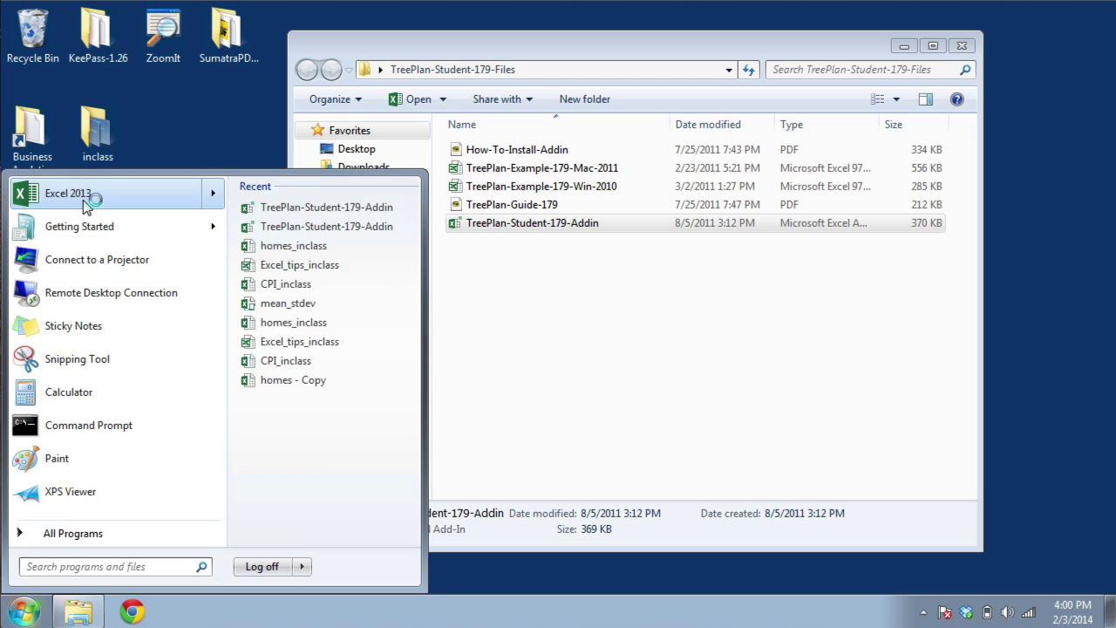
left_click(83, 199)
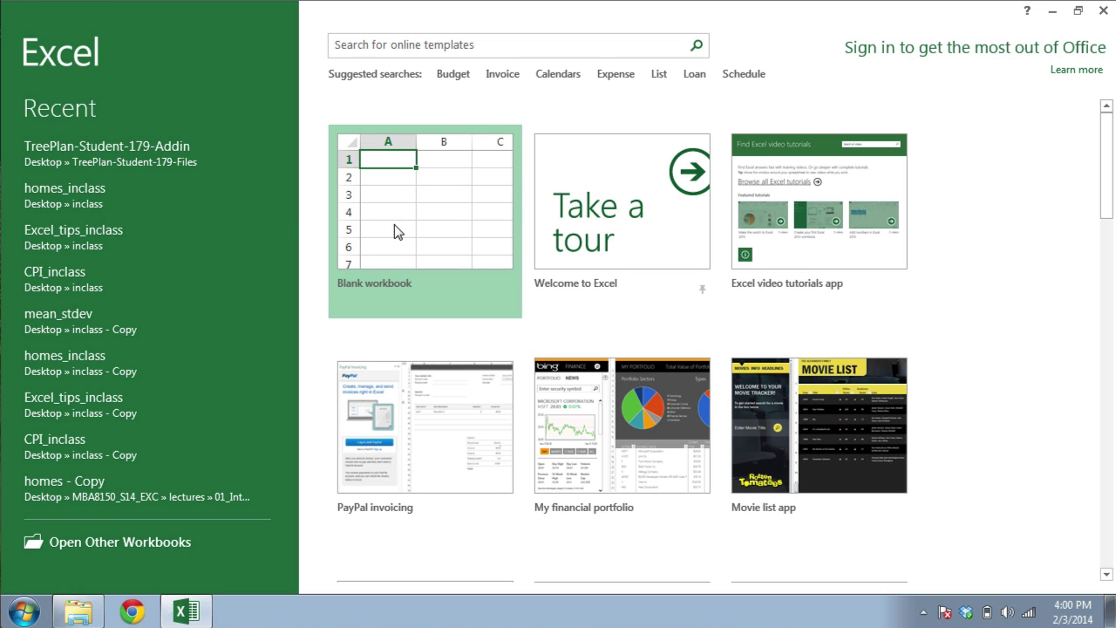
left_click(400, 230)
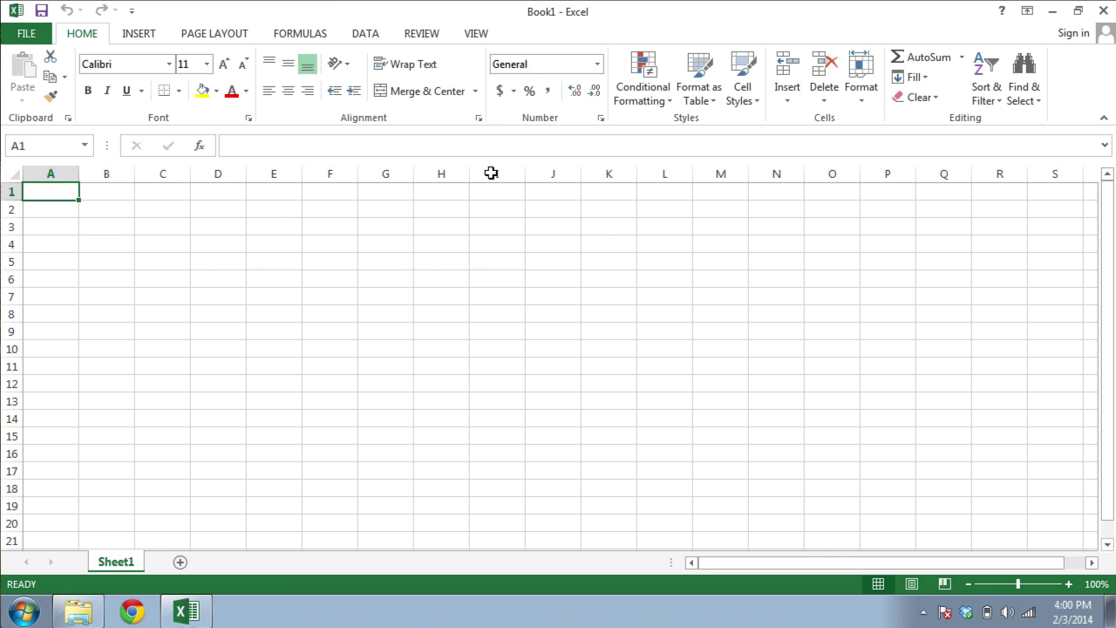